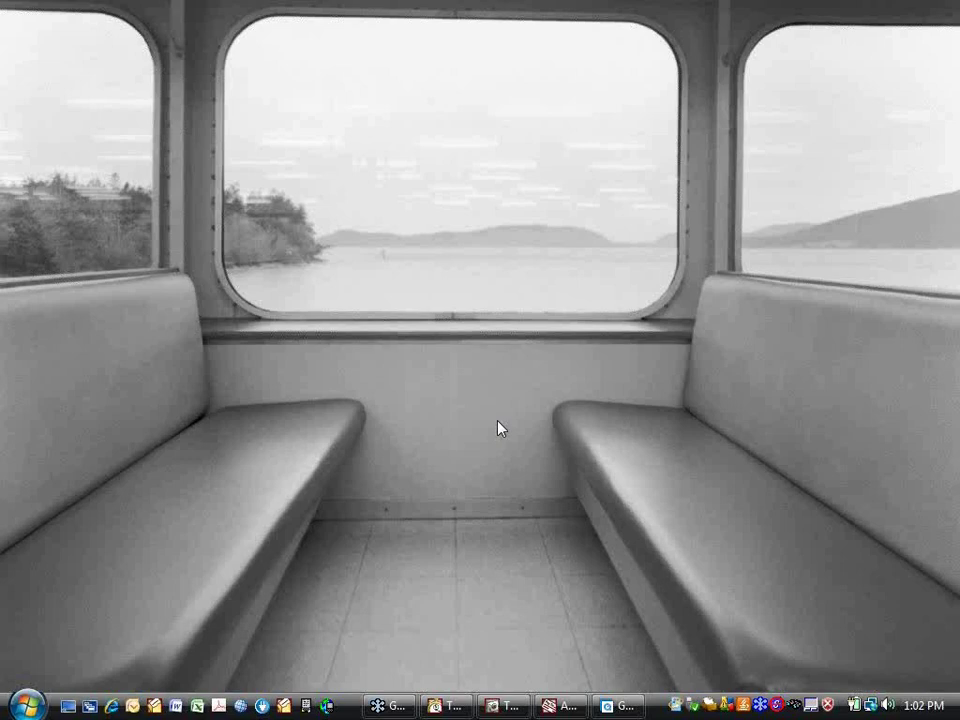
# Step: Bring up the GTW.jpg image of the webinar control panel, reposition it on the desktop, and minimise it
pyautogui.click(618, 706)
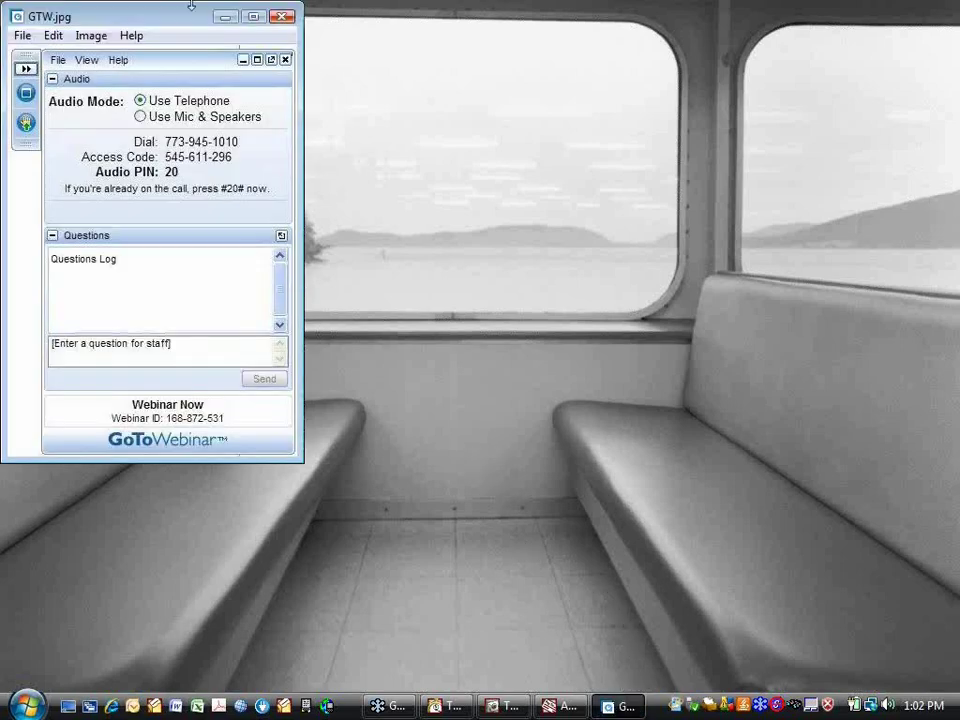
pyautogui.moveTo(190, 24); pyautogui.dragTo(380, 177)
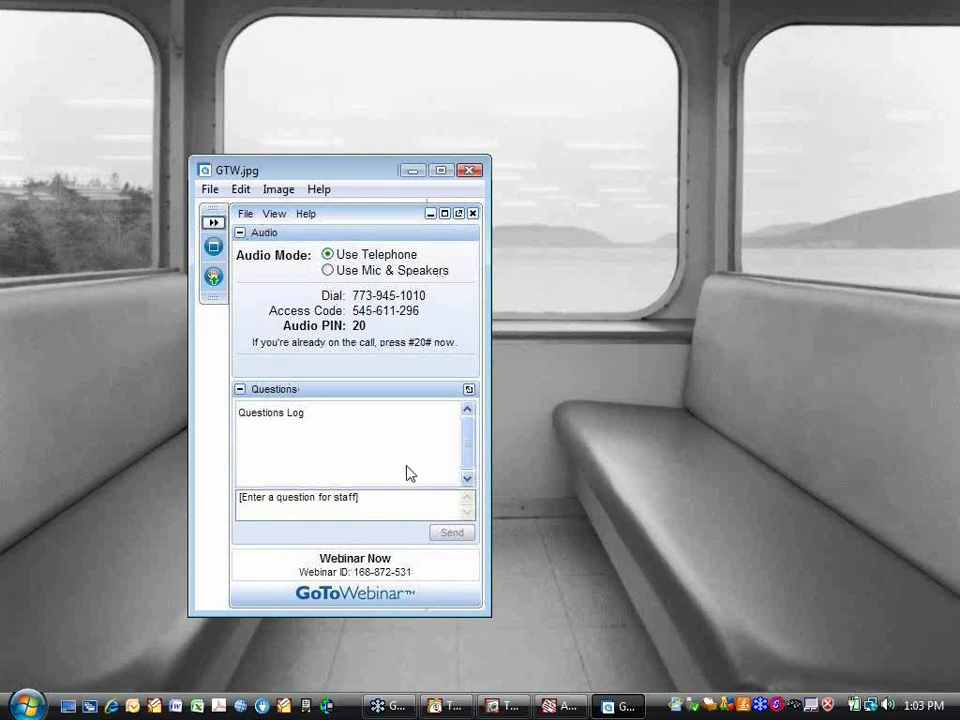
pyautogui.click(213, 278)
pyautogui.click(413, 172)
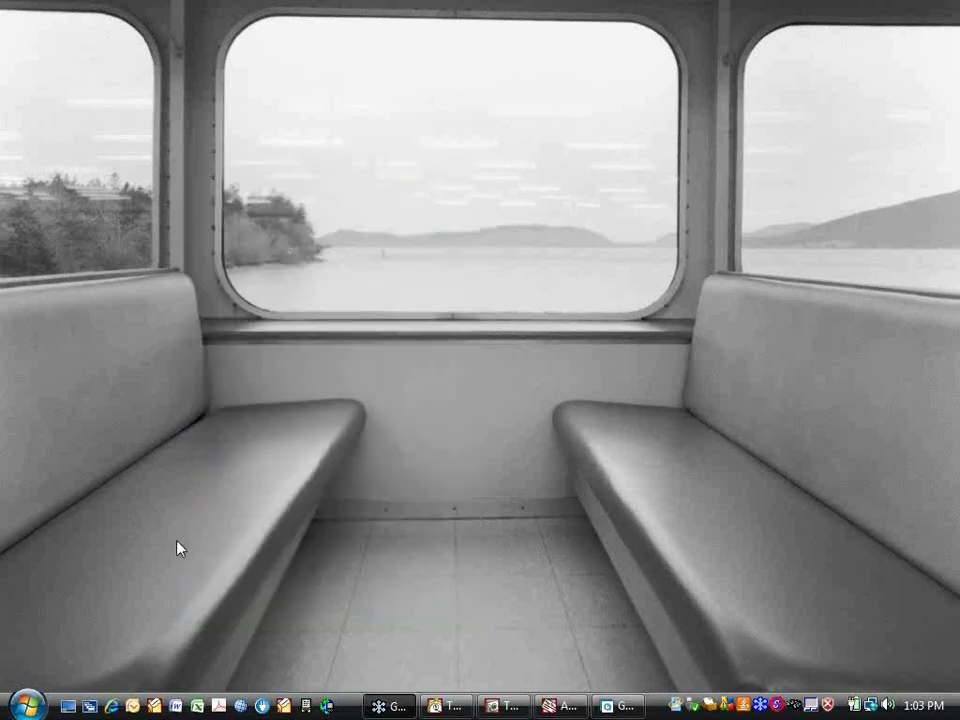
# Step: Switch to TAS, look over its main tasks and the Trust Transactions entry form, and close the form
pyautogui.click(499, 707)
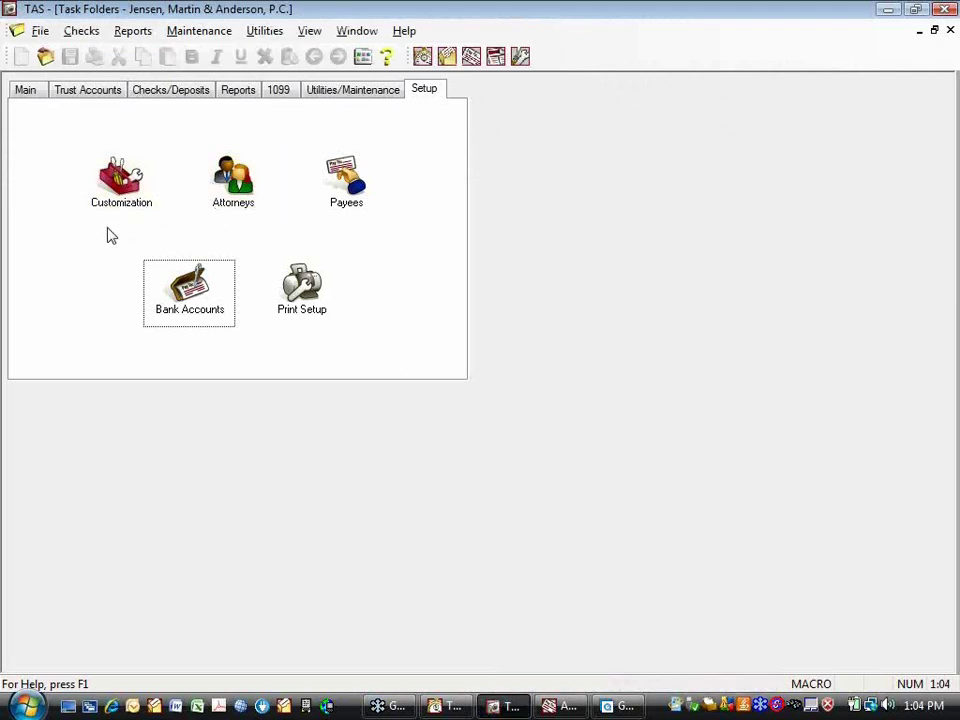
pyautogui.click(25, 92)
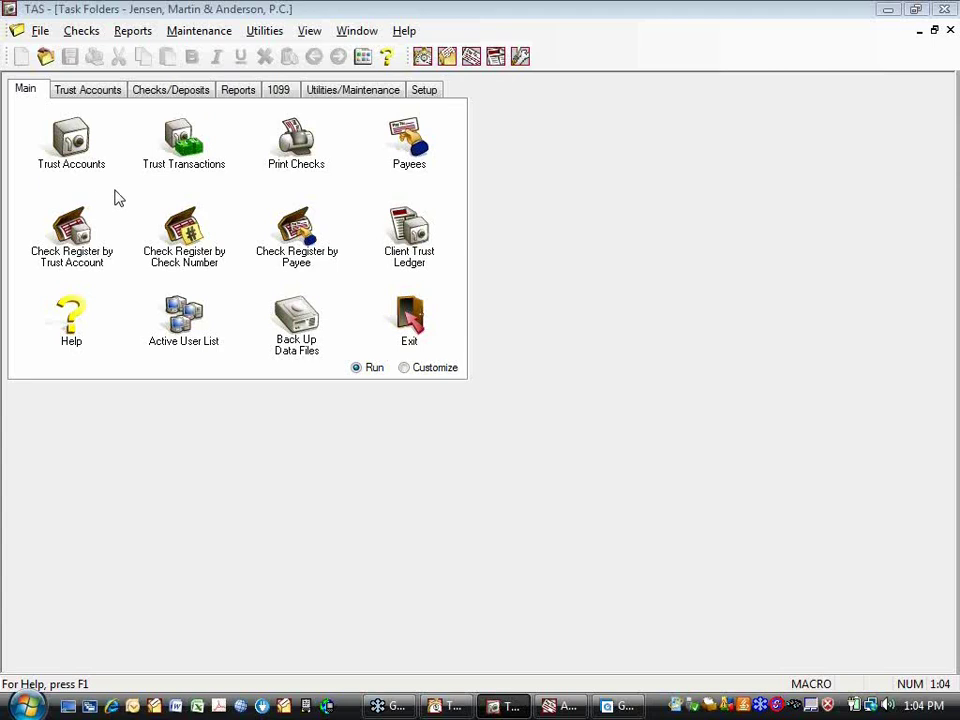
pyautogui.click(148, 152)
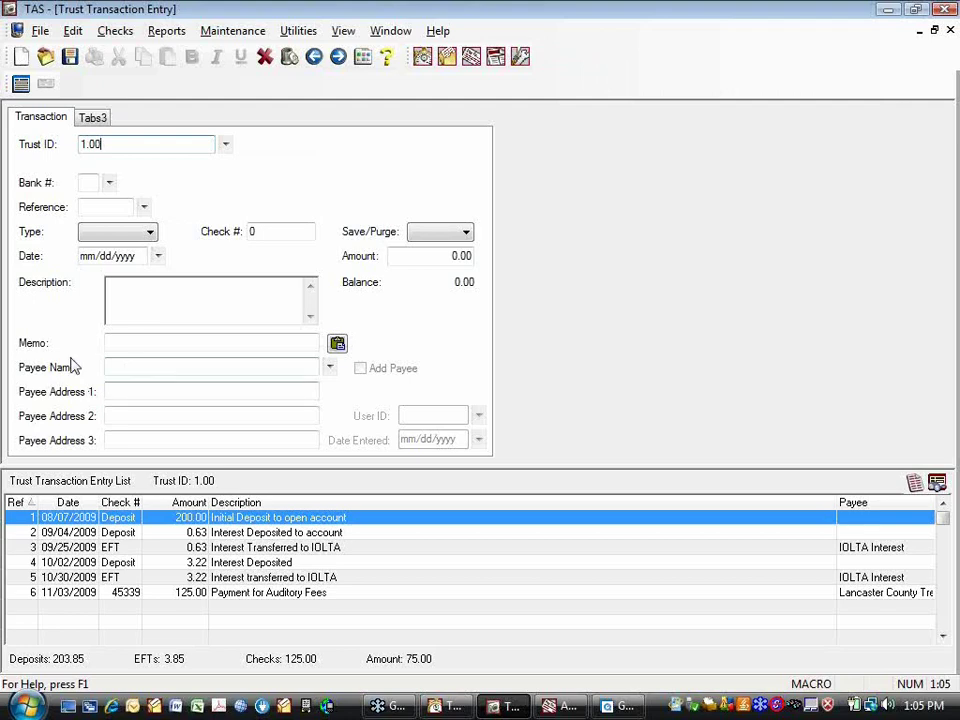
pyautogui.click(950, 30)
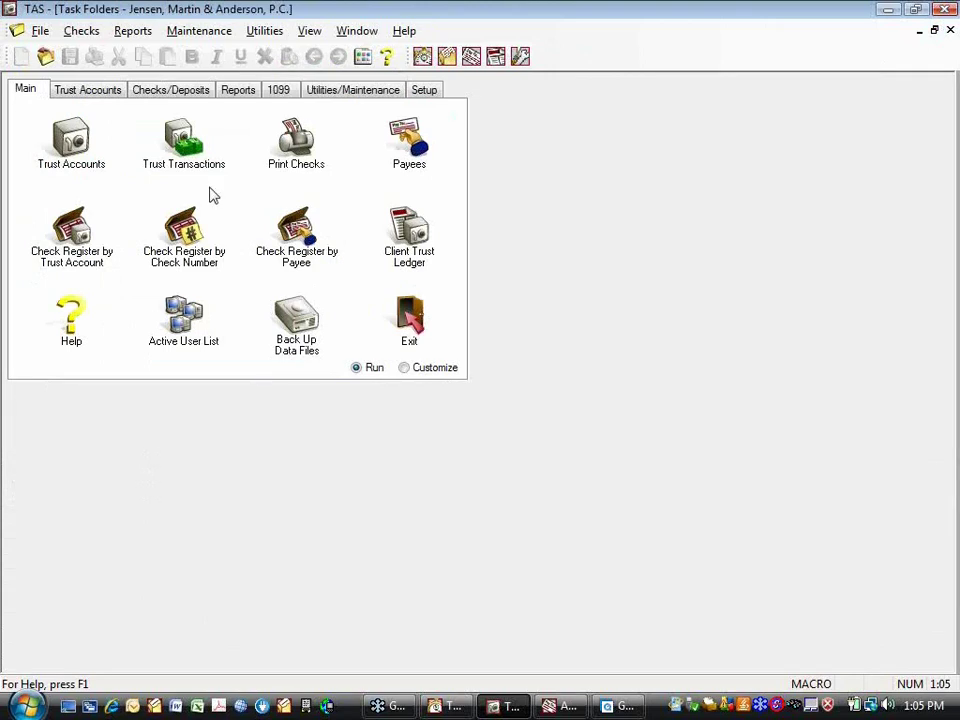
# Step: Look up the FIRM payee record in Setup, review its address and 1099 information, and save and close it
pyautogui.click(428, 92)
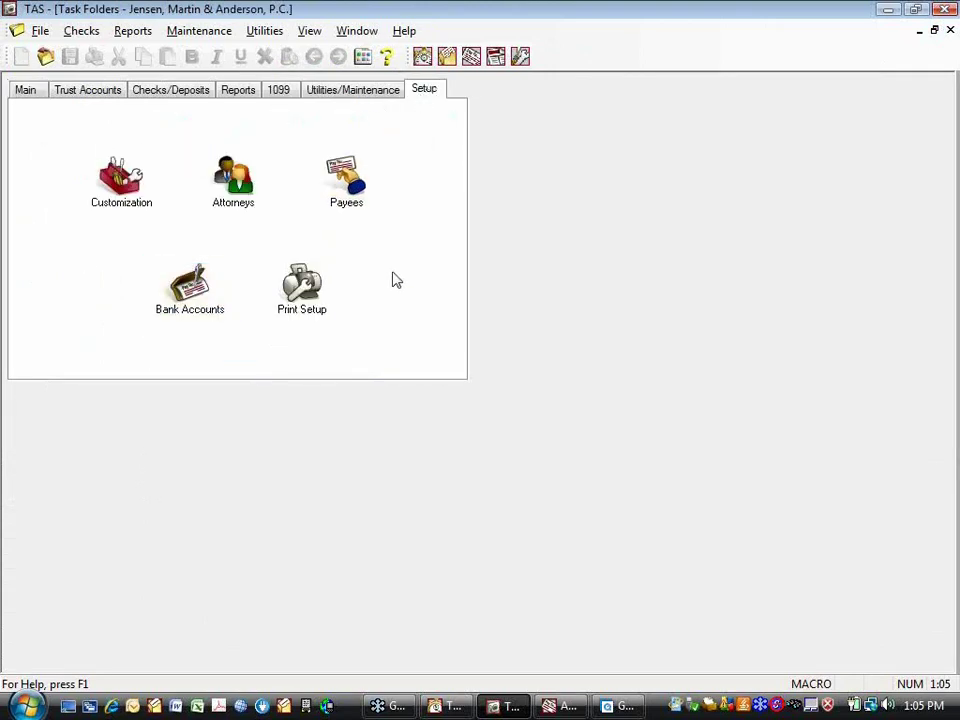
pyautogui.click(340, 215)
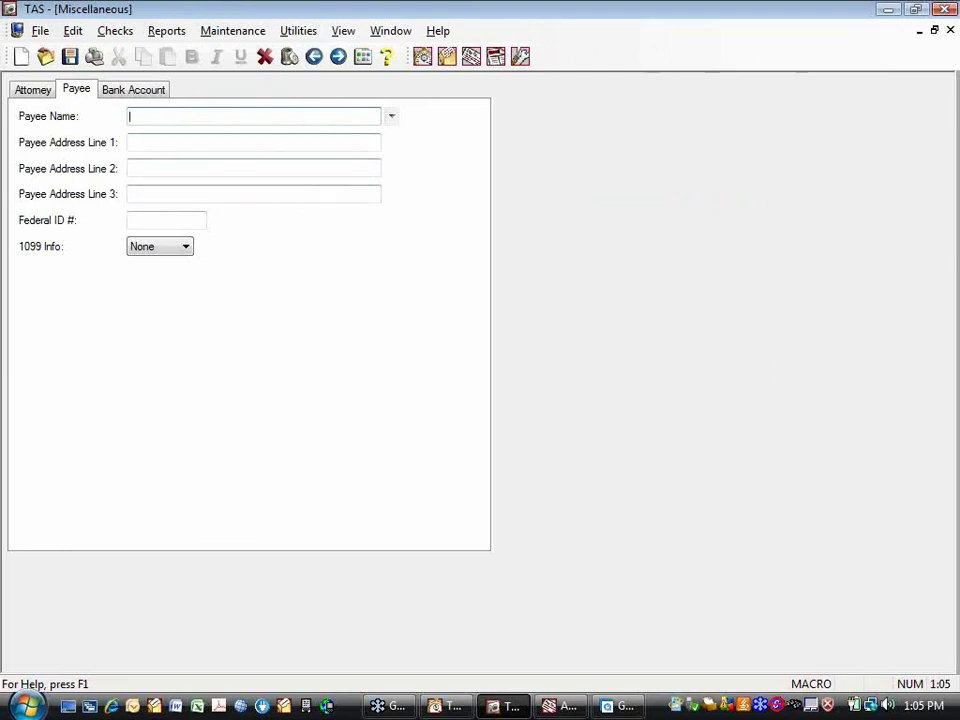
pyautogui.click(386, 116)
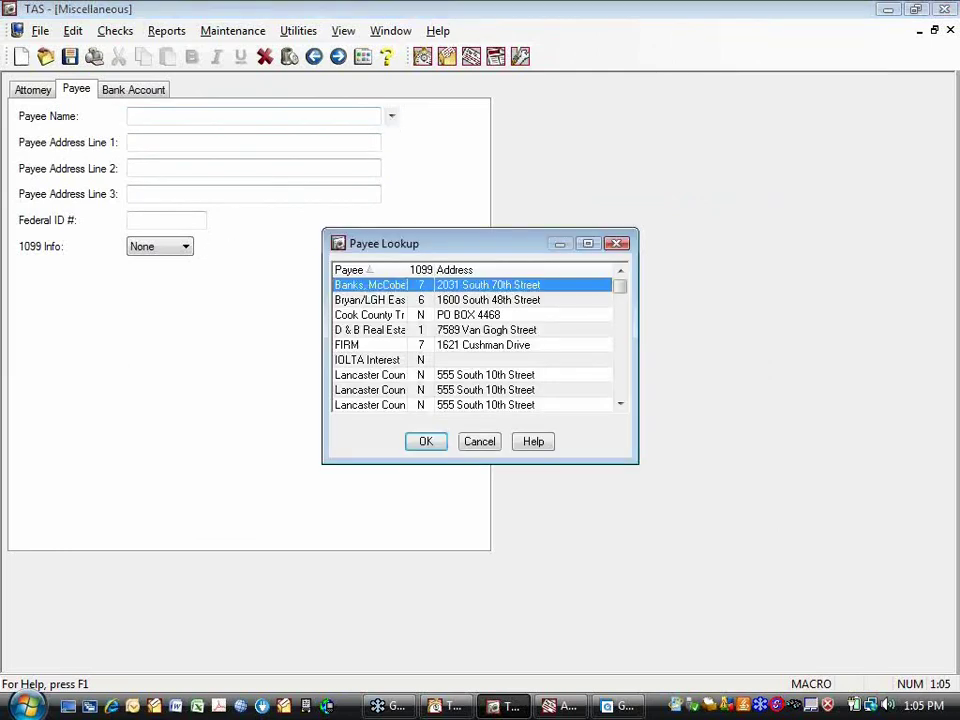
pyautogui.click(352, 344)
pyautogui.click(424, 441)
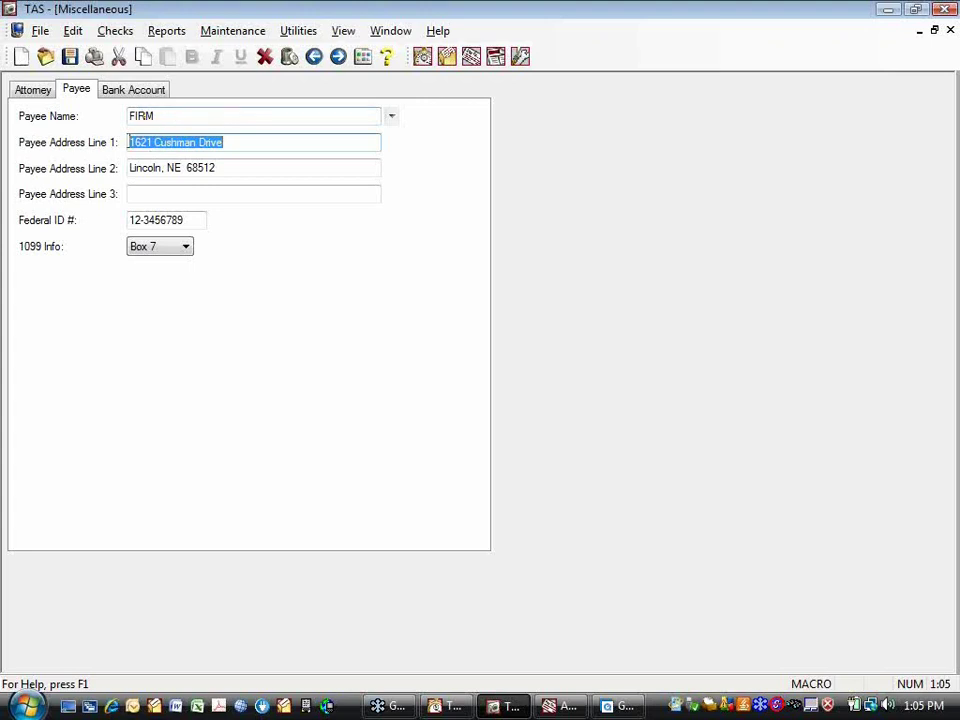
pyautogui.click(131, 244)
pyautogui.click(69, 56)
pyautogui.click(950, 31)
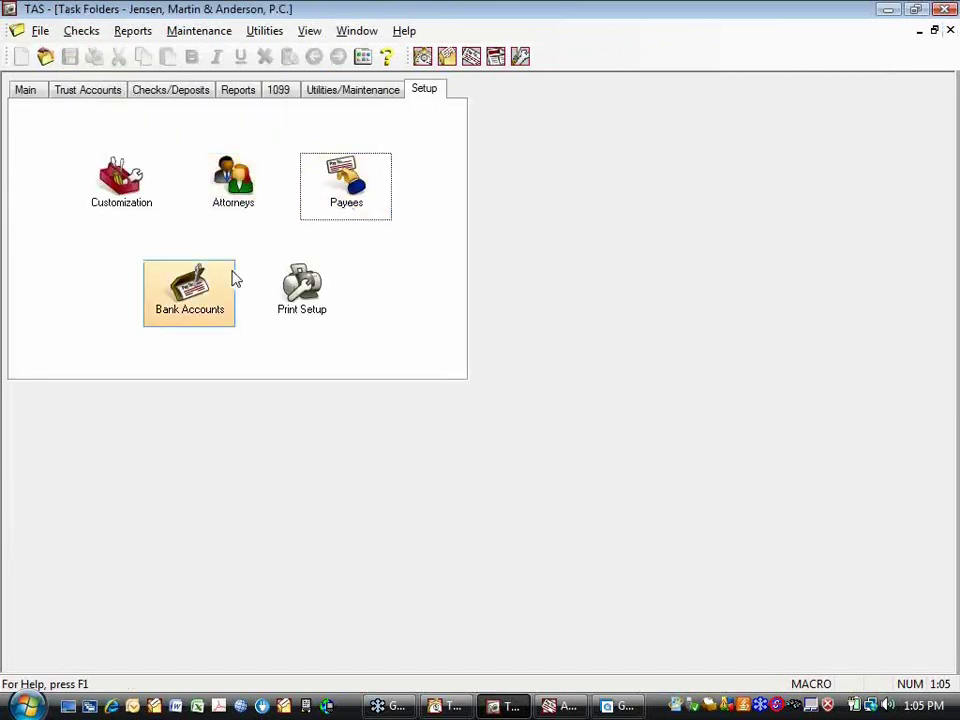
# Step: Open bank account 1 in Setup, review its statement terminology and payment transaction codes, and save and close it
pyautogui.click(187, 285)
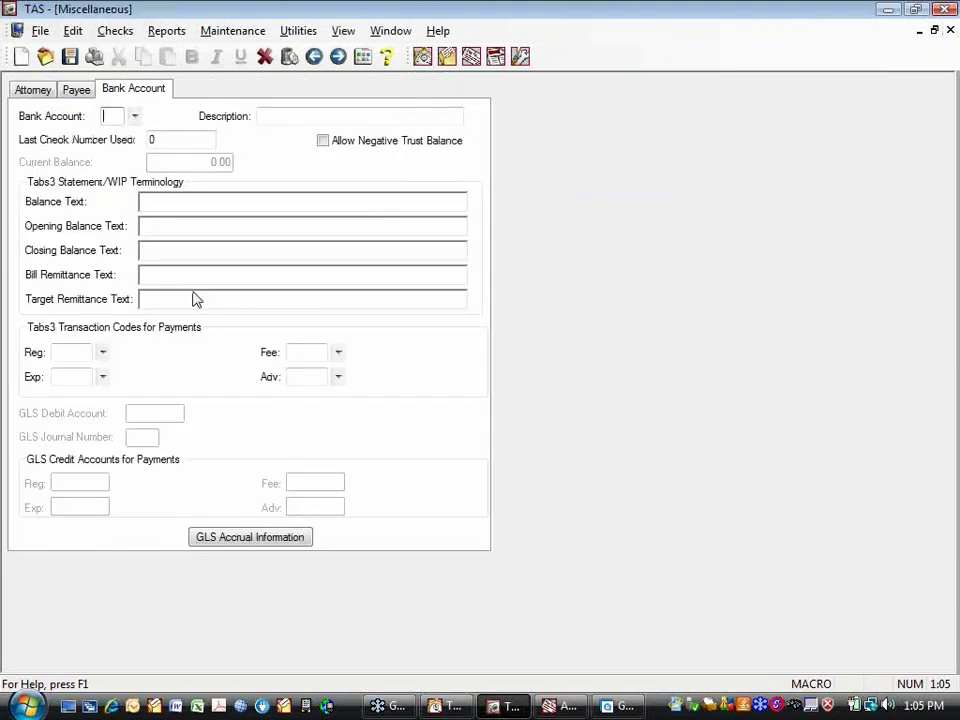
pyautogui.write('1')
pyautogui.press('Tab')
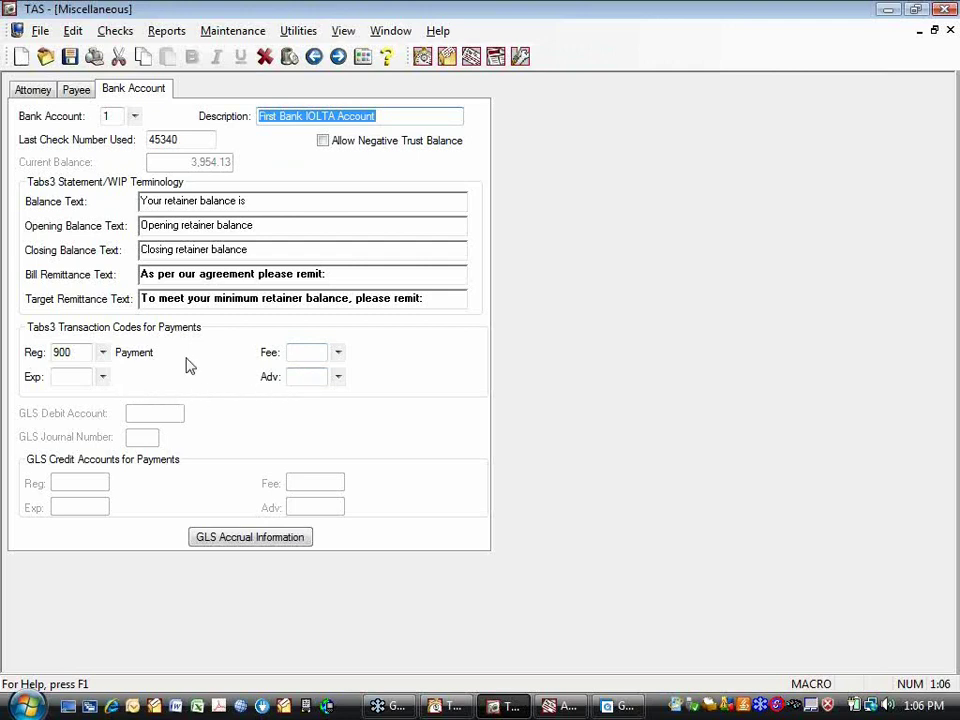
pyautogui.click(69, 56)
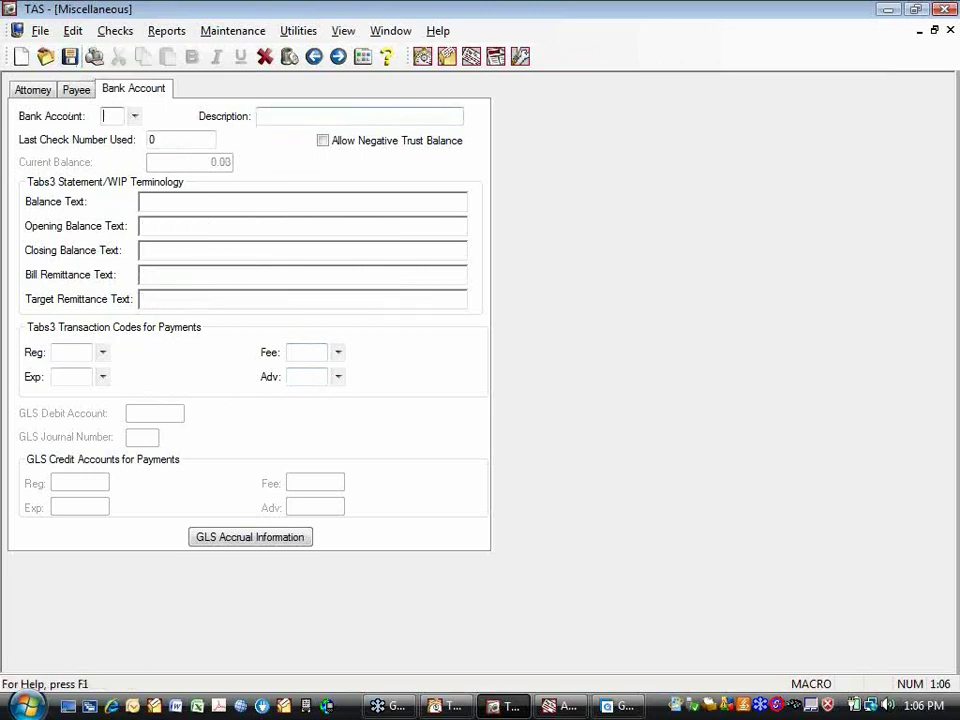
pyautogui.click(950, 30)
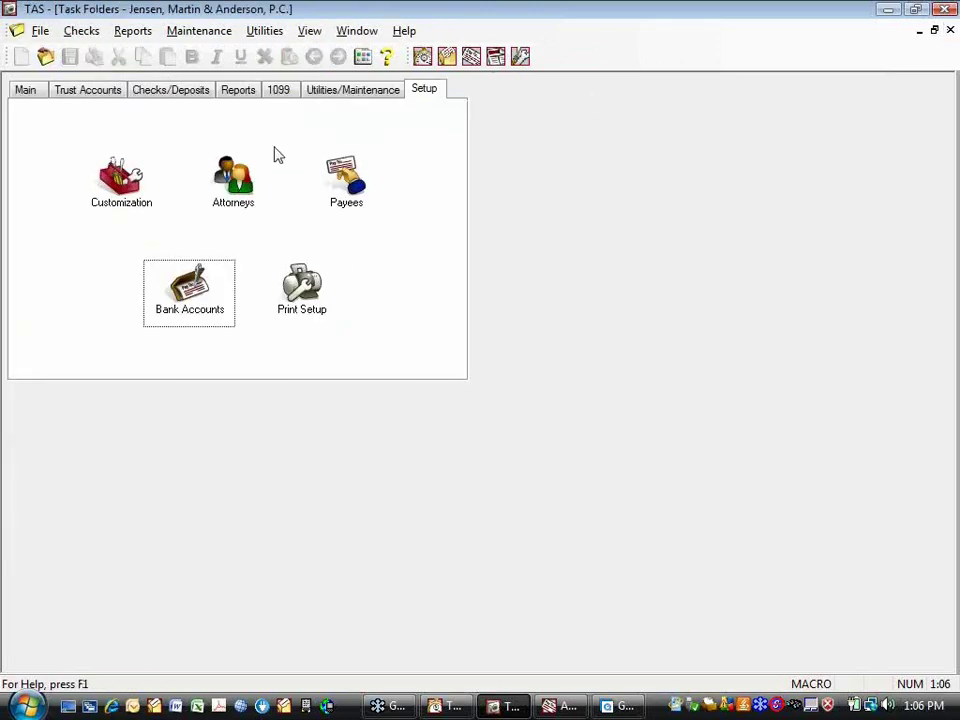
# Step: Open Trust Transactions and select the Real Estate Acquisition trust account at bank 2
pyautogui.click(28, 89)
pyautogui.click(178, 144)
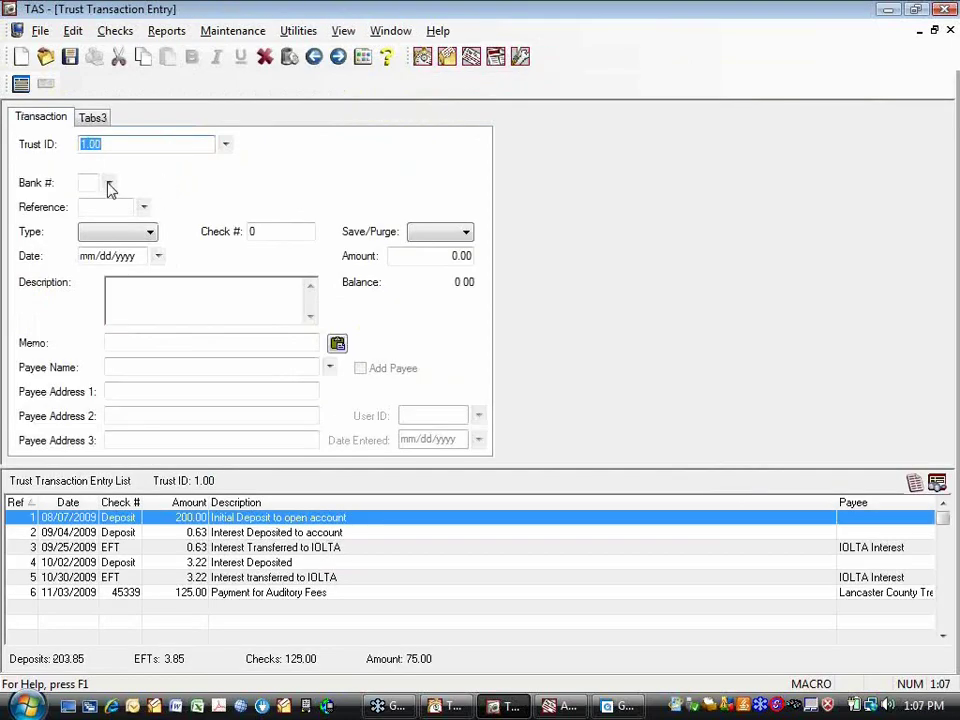
pyautogui.click(225, 145)
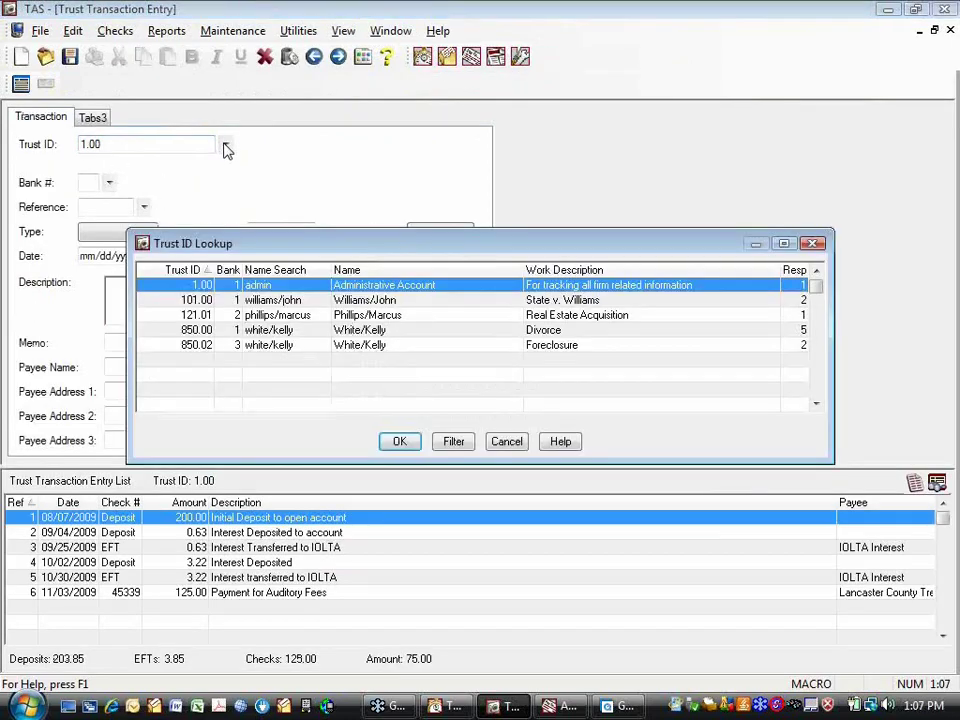
pyautogui.click(276, 315)
pyautogui.click(398, 441)
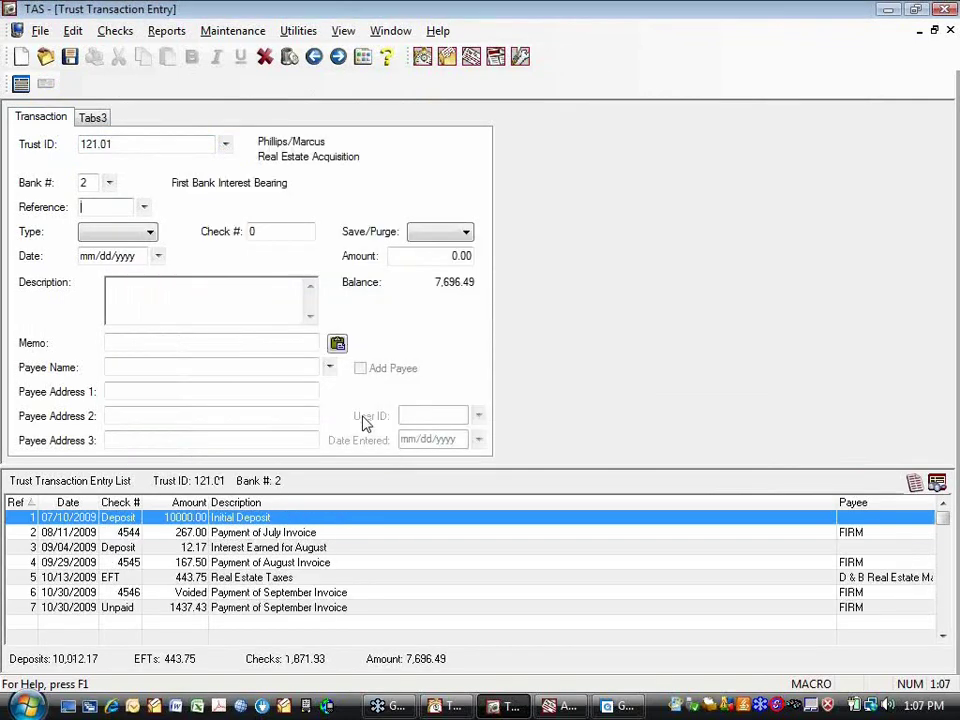
# Step: Start a new transaction of type Check and set its amount to 1,000.00
pyautogui.write('ck')
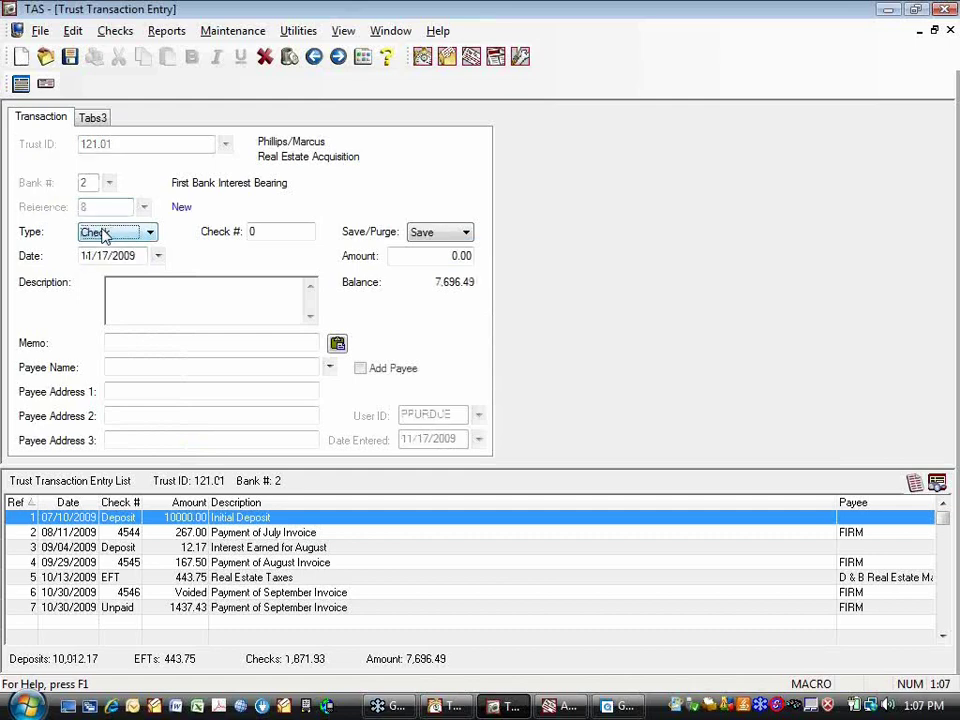
pyautogui.press('Tab')
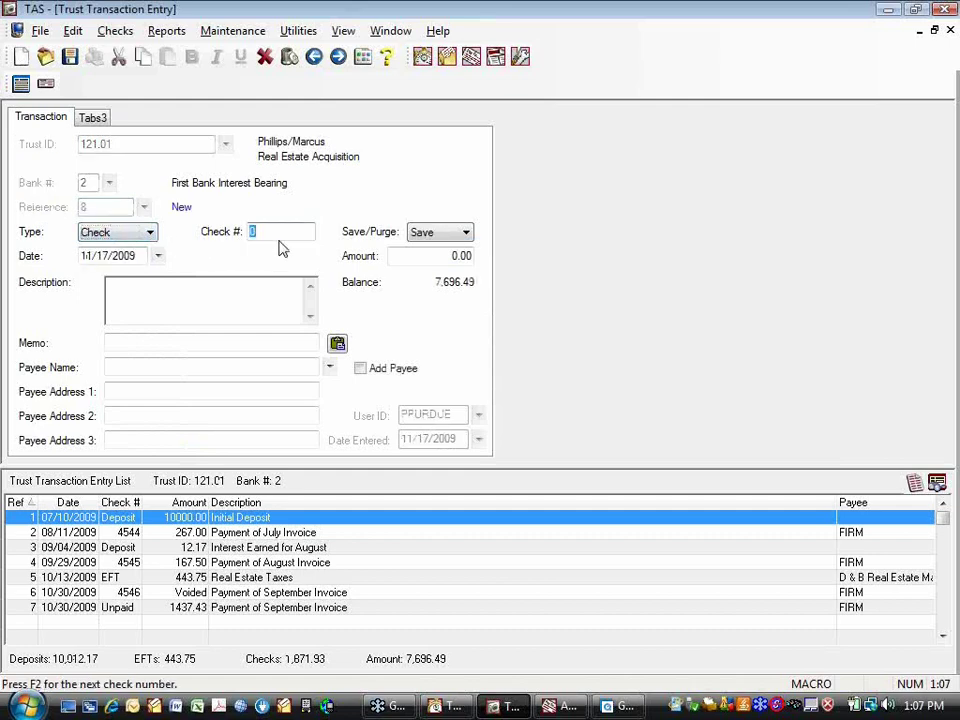
pyautogui.click(398, 255)
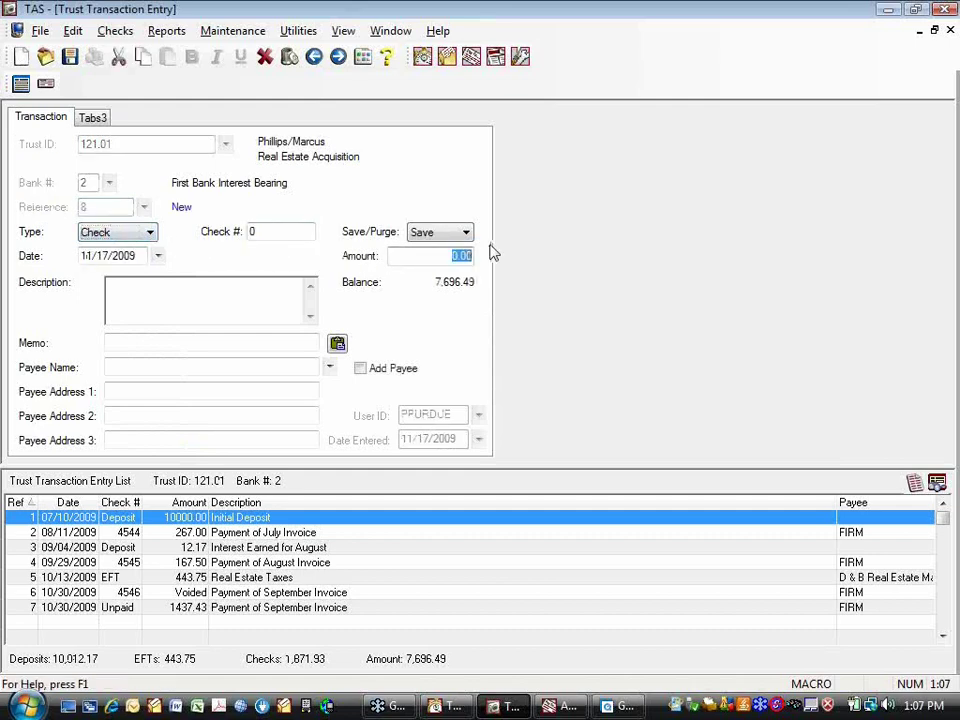
pyautogui.write('10000')
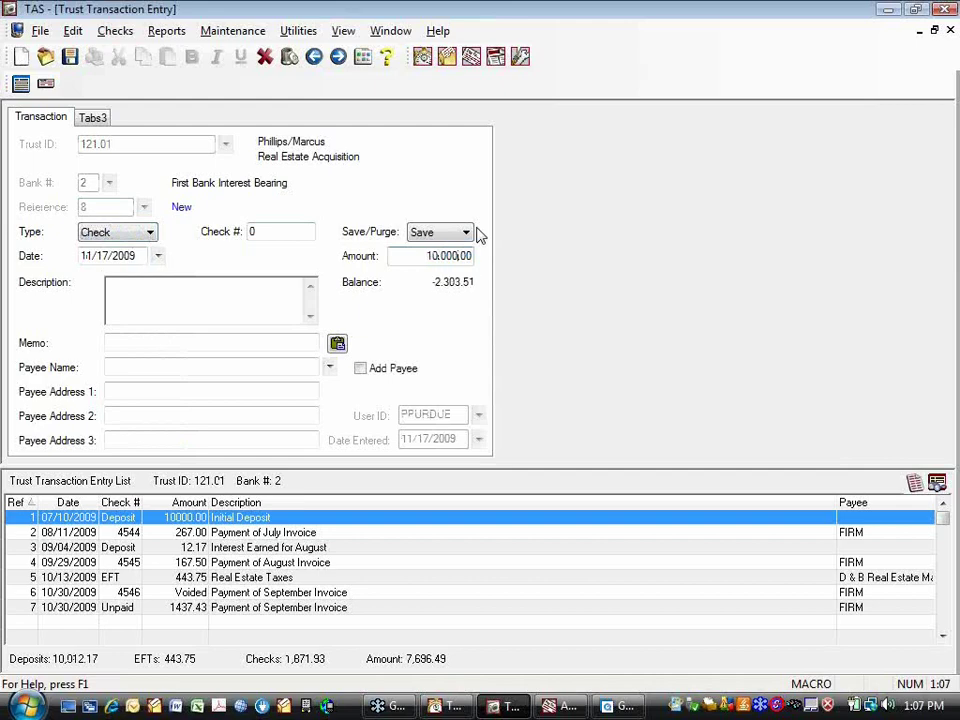
pyautogui.press('BackSpace')
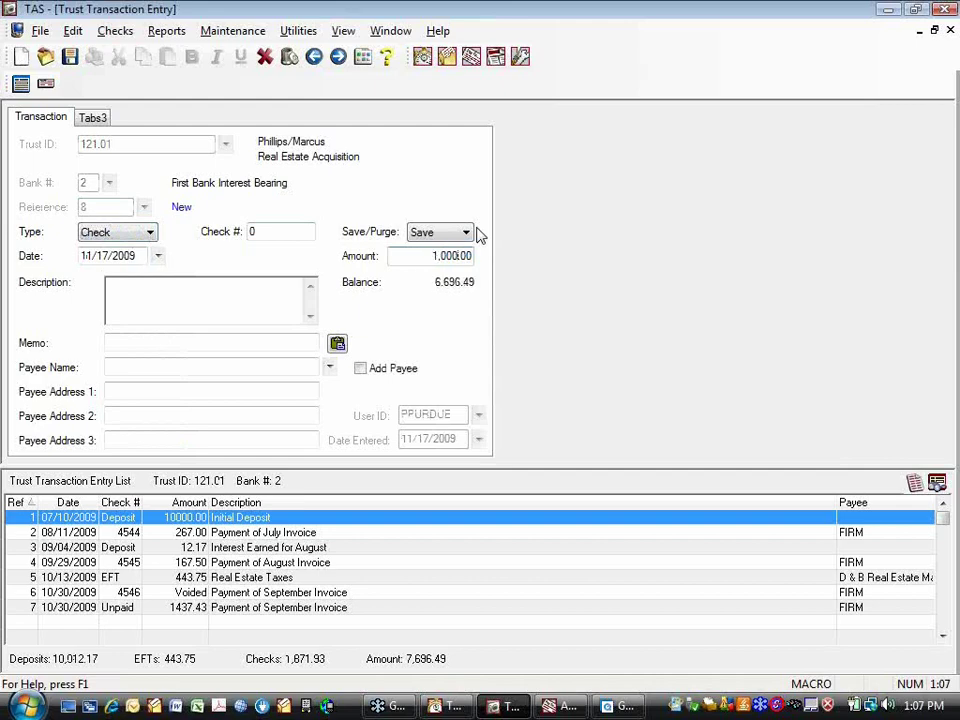
# Step: Set the check's payee to FIRM, review its Tabs3 payment allocation, and save the transaction
pyautogui.click(116, 366)
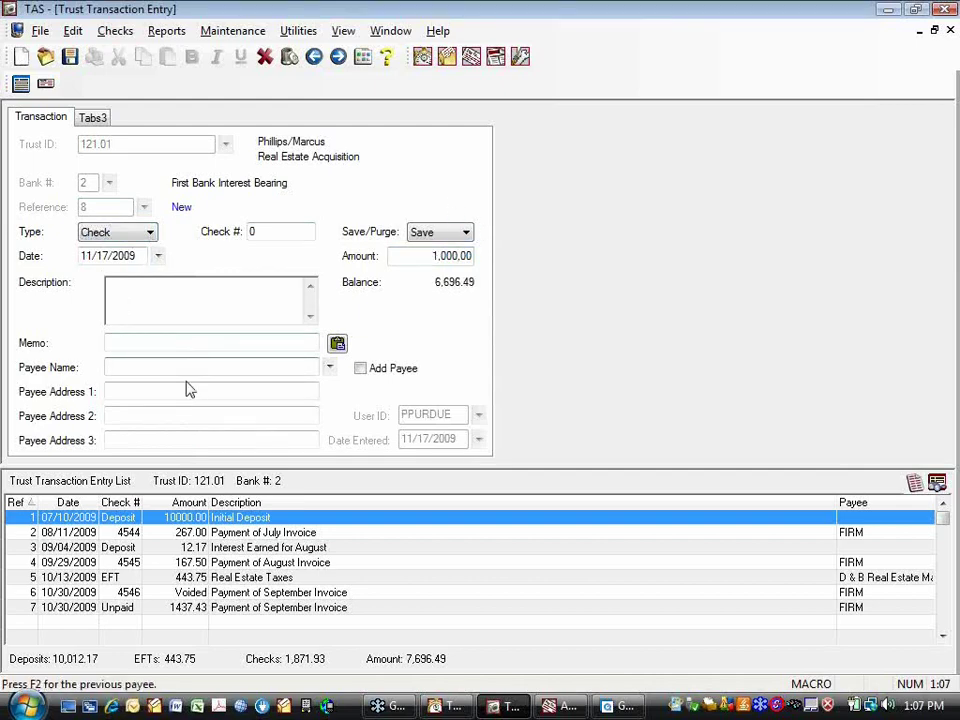
pyautogui.press('F2')
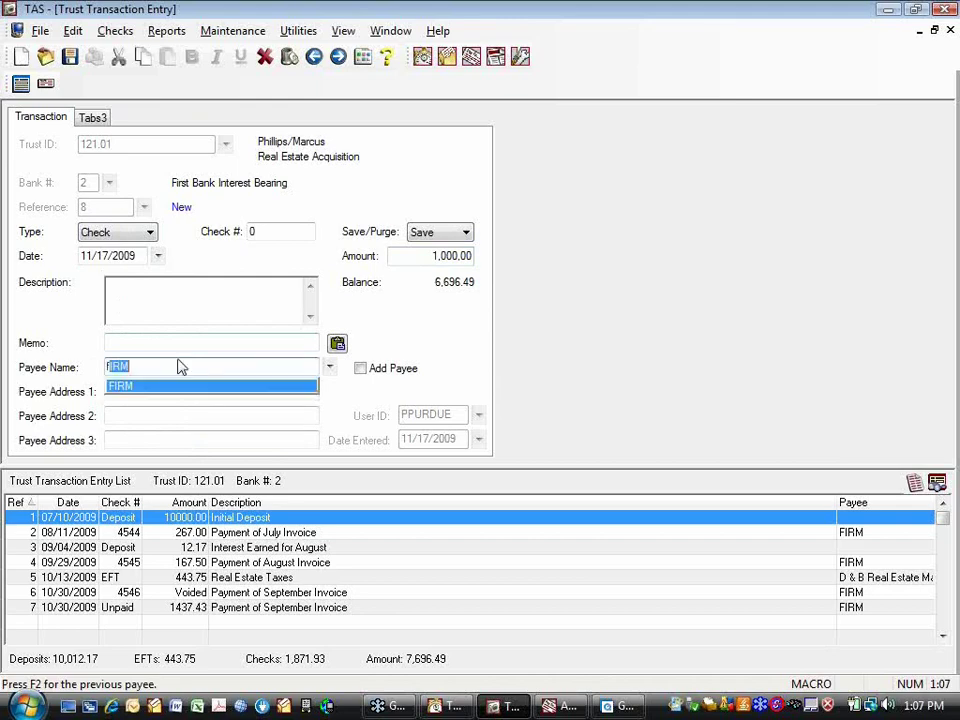
pyautogui.press('Tab')
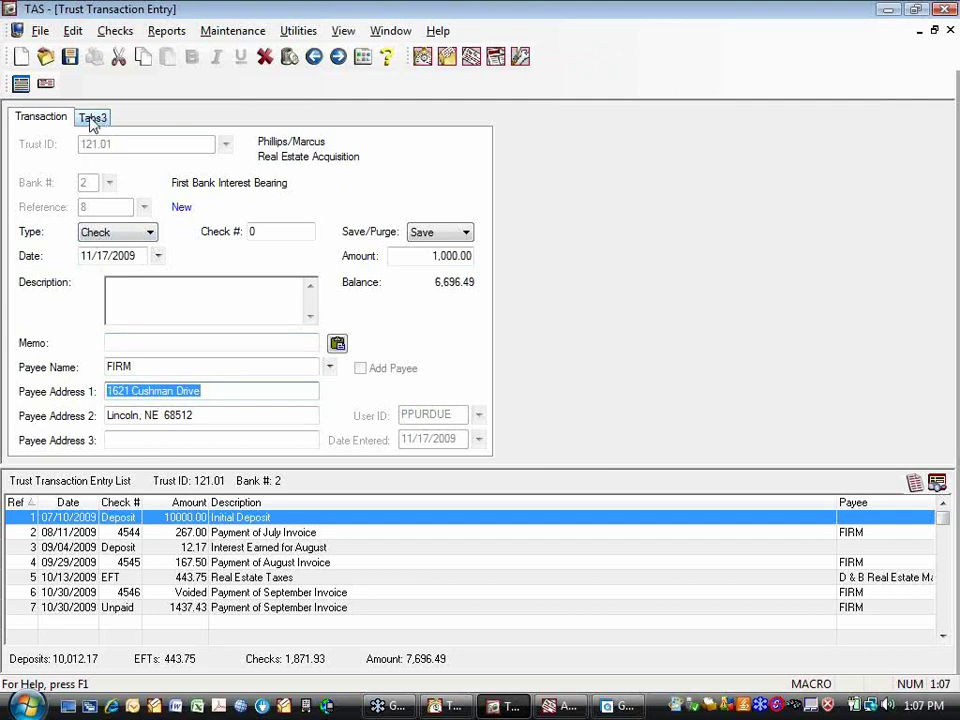
pyautogui.click(92, 118)
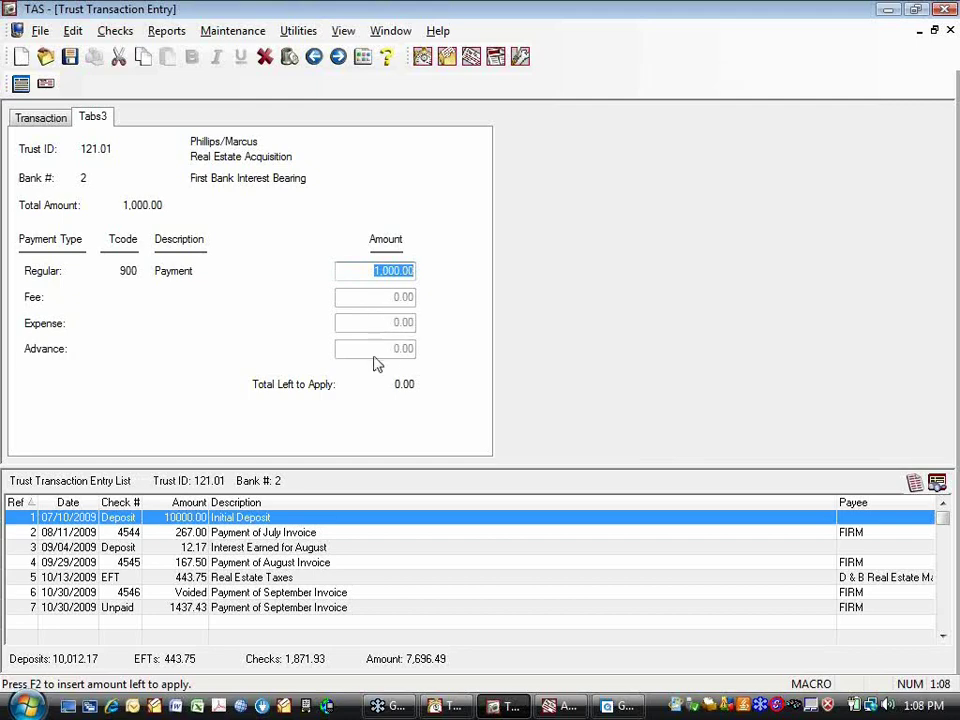
pyautogui.click(69, 58)
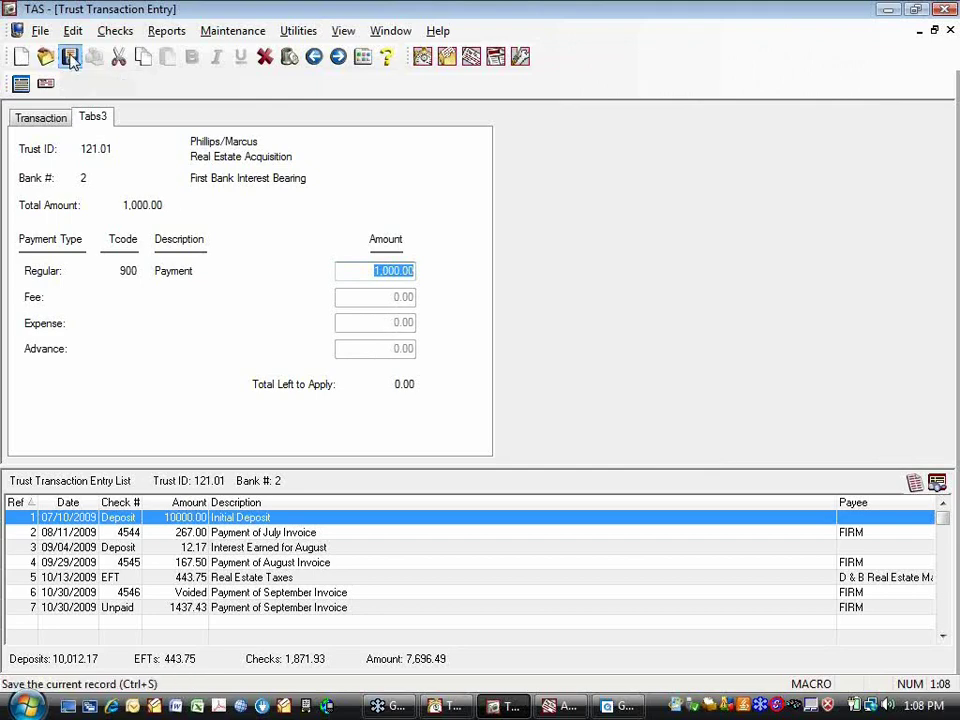
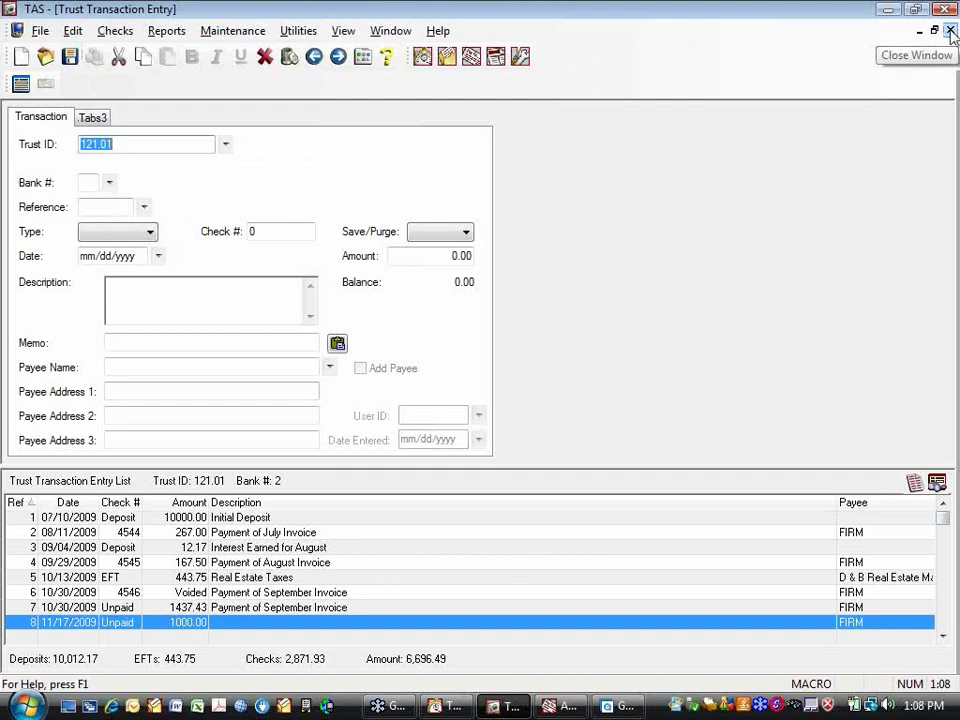
# Step: Reopen the unpaid 1,000.00 check, set its check number to 123, and save the record
pyautogui.click(199, 624)
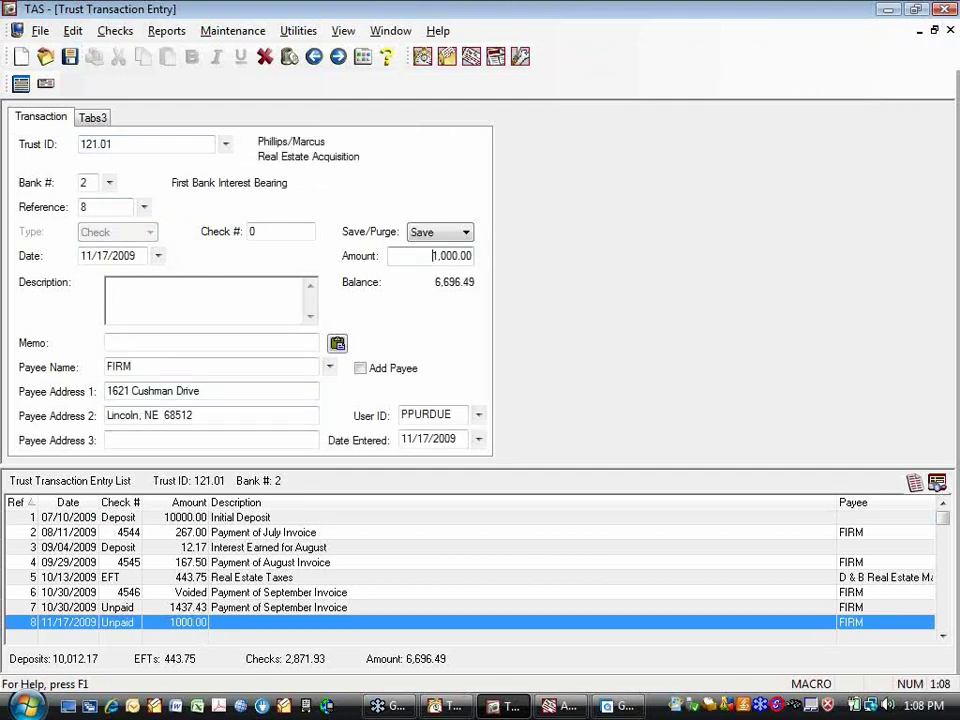
pyautogui.click(258, 231)
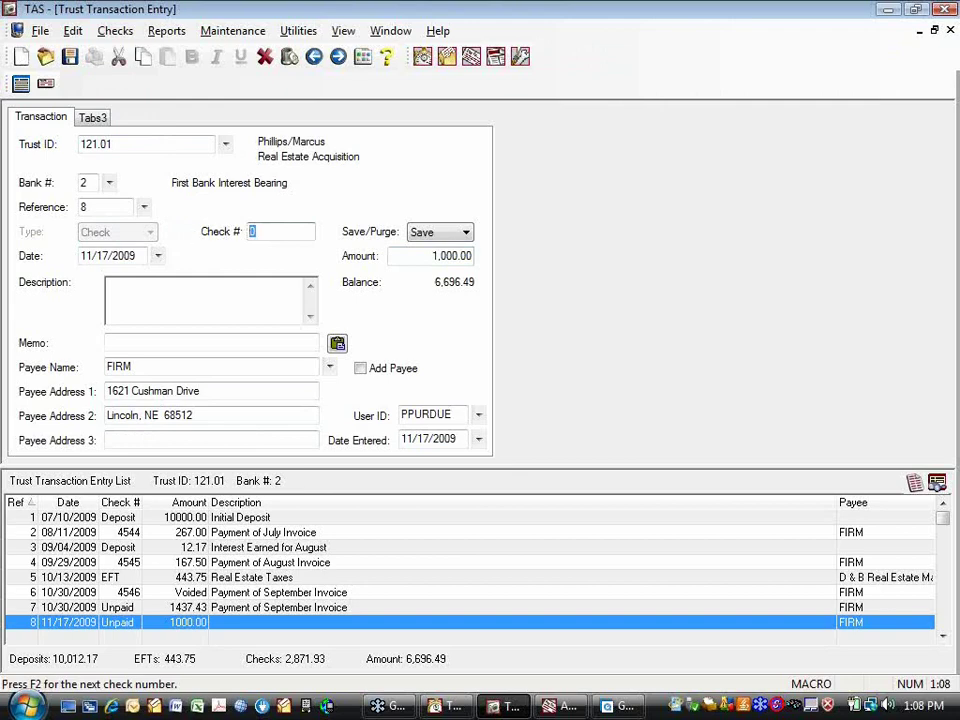
pyautogui.write('123')
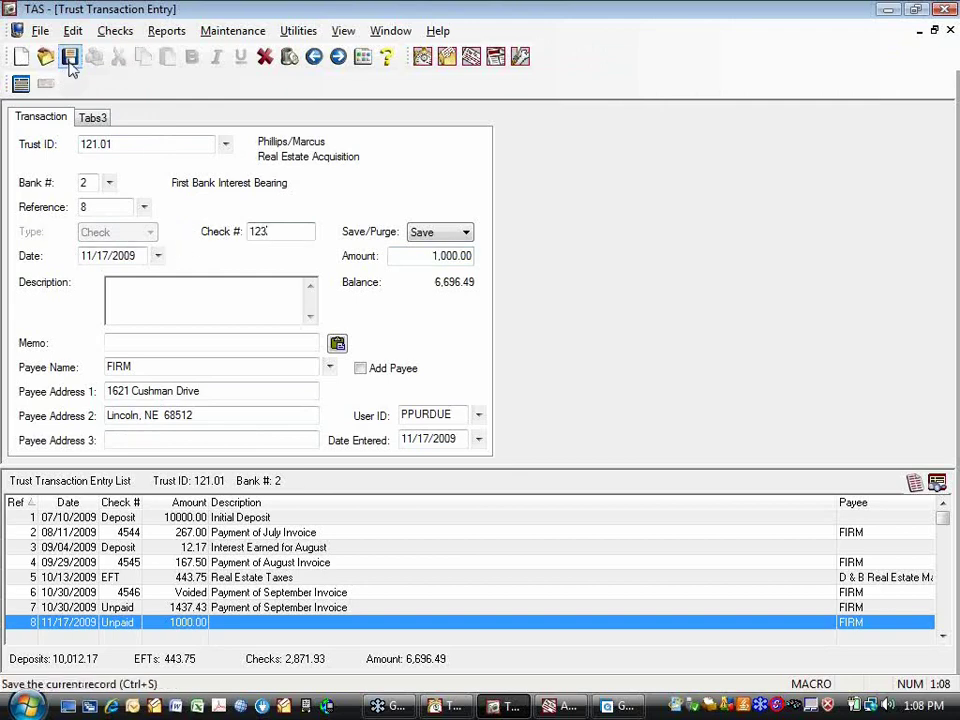
pyautogui.click(70, 60)
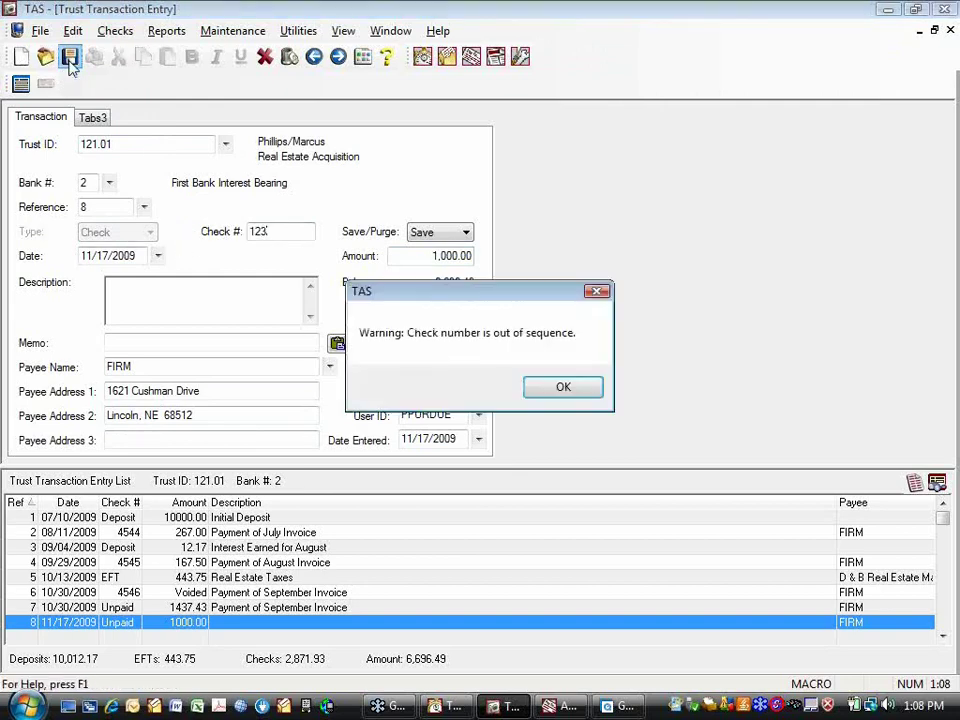
pyautogui.click(541, 396)
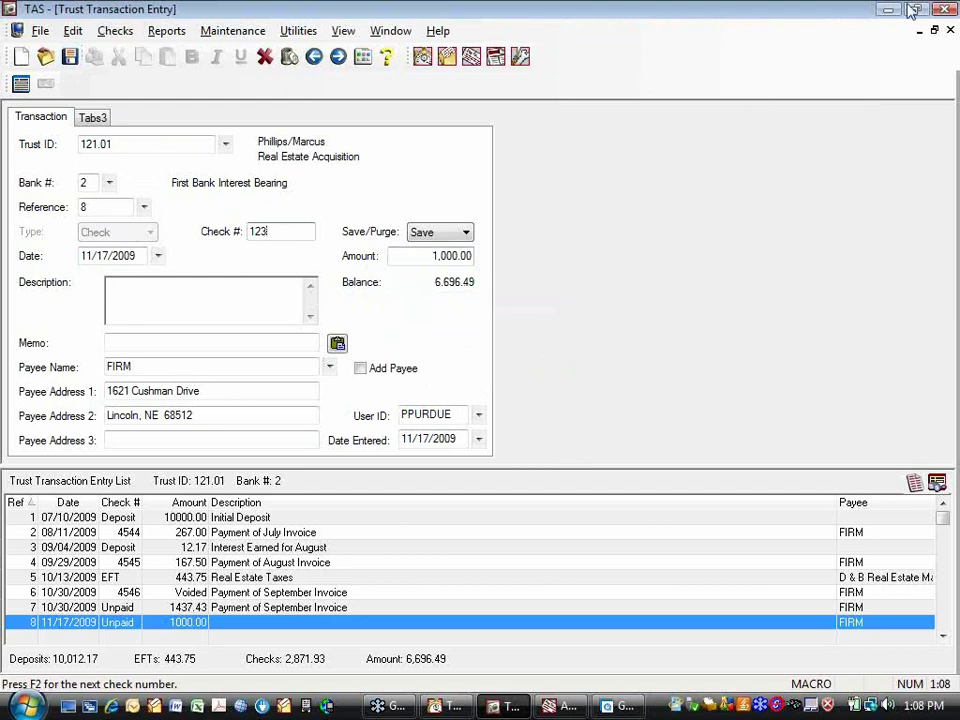
# Step: Close the check entry with its changes saved, acknowledge the Tabs3 review notice, and cancel the Transaction Entry Verification List
pyautogui.click(950, 30)
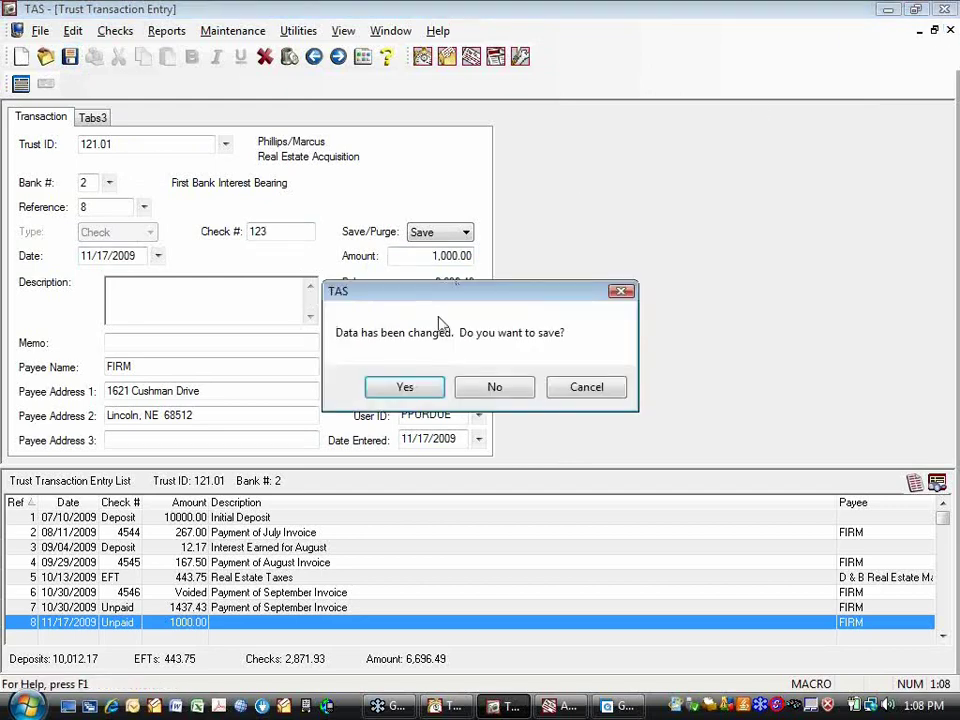
pyautogui.click(405, 388)
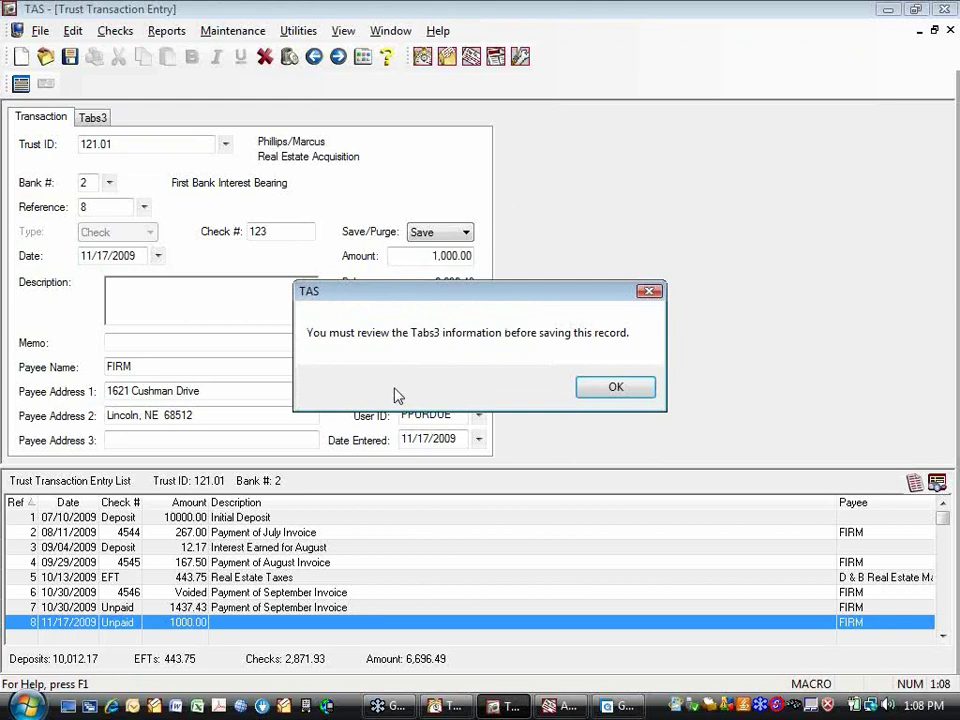
pyautogui.click(598, 388)
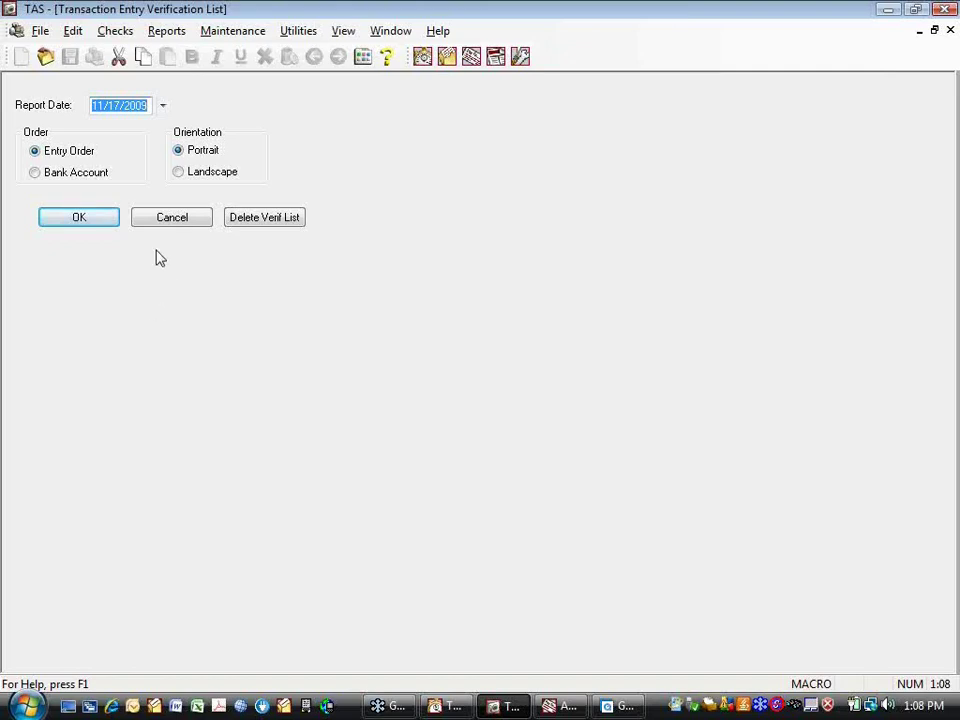
pyautogui.click(167, 219)
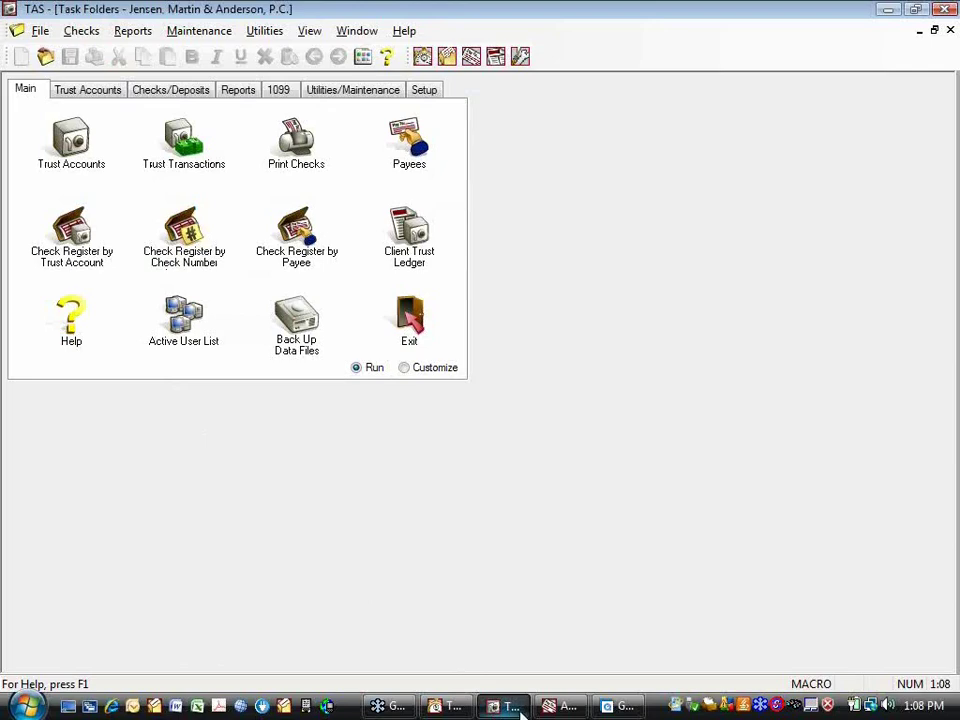
# Step: Switch to Tabs3 and reopen the Client Manager to check the Real Estate Acquisition client's updated payment and balance figures
pyautogui.click(449, 708)
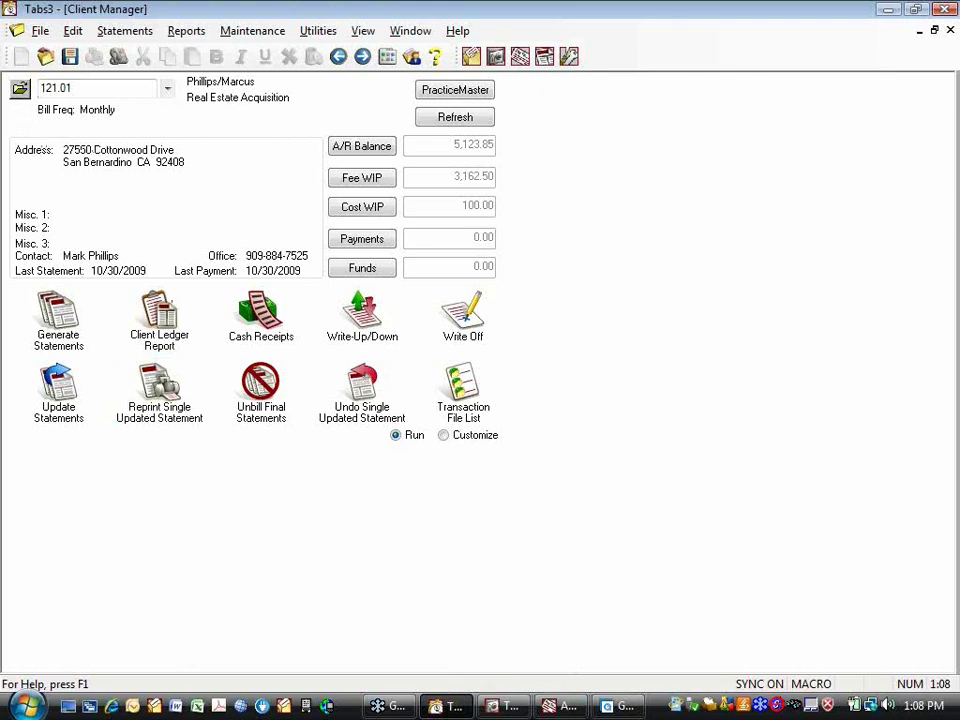
pyautogui.click(950, 30)
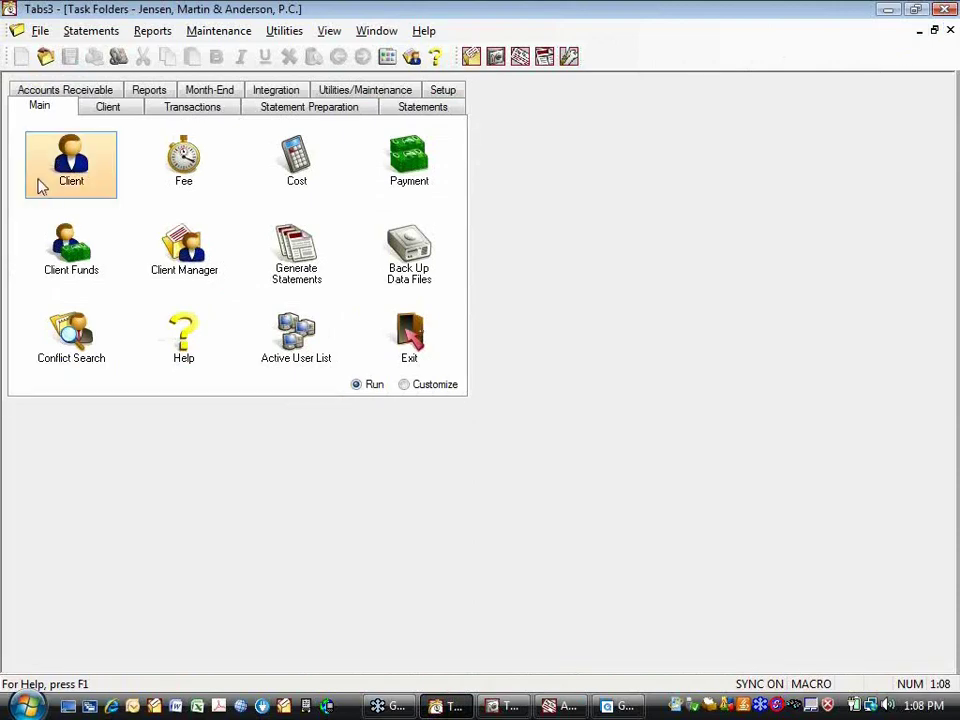
pyautogui.click(185, 249)
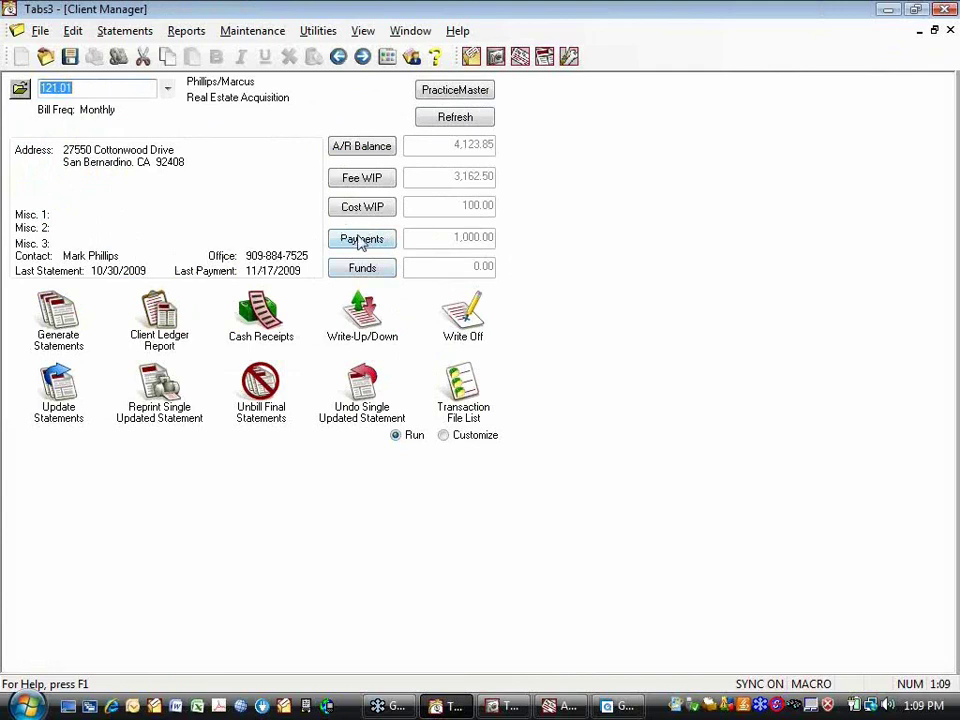
# Step: Preview the client's draft statement, examine its payment and retainer balance sections, and close the preview and the Client Manager
pyautogui.click(57, 326)
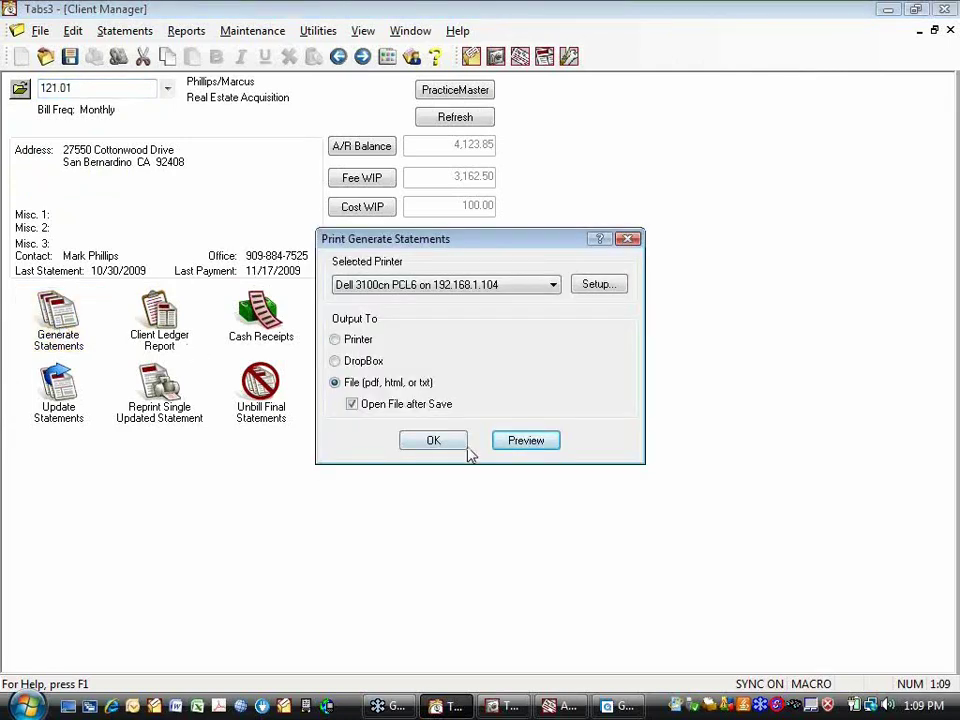
pyautogui.click(508, 441)
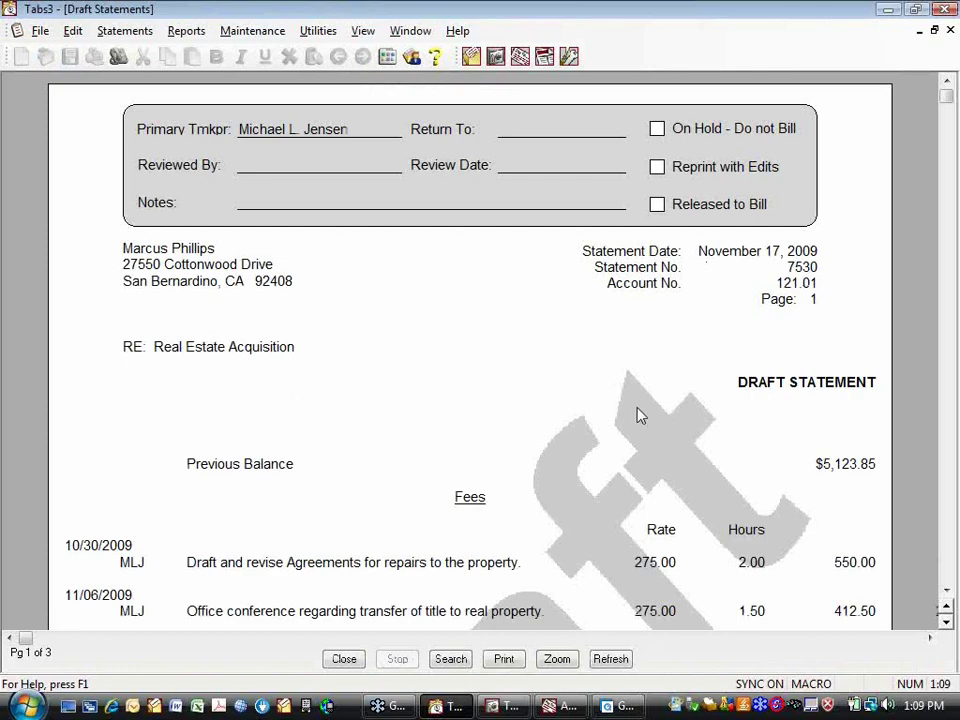
pyautogui.scroll(-5, 590, 412)
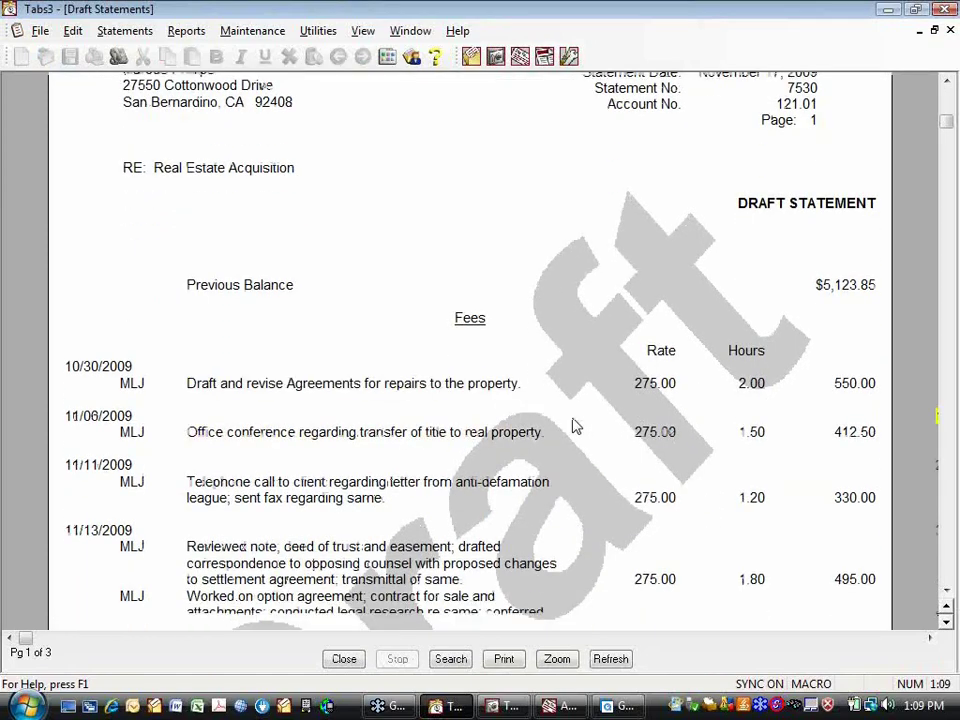
pyautogui.scroll(-7, 574, 426)
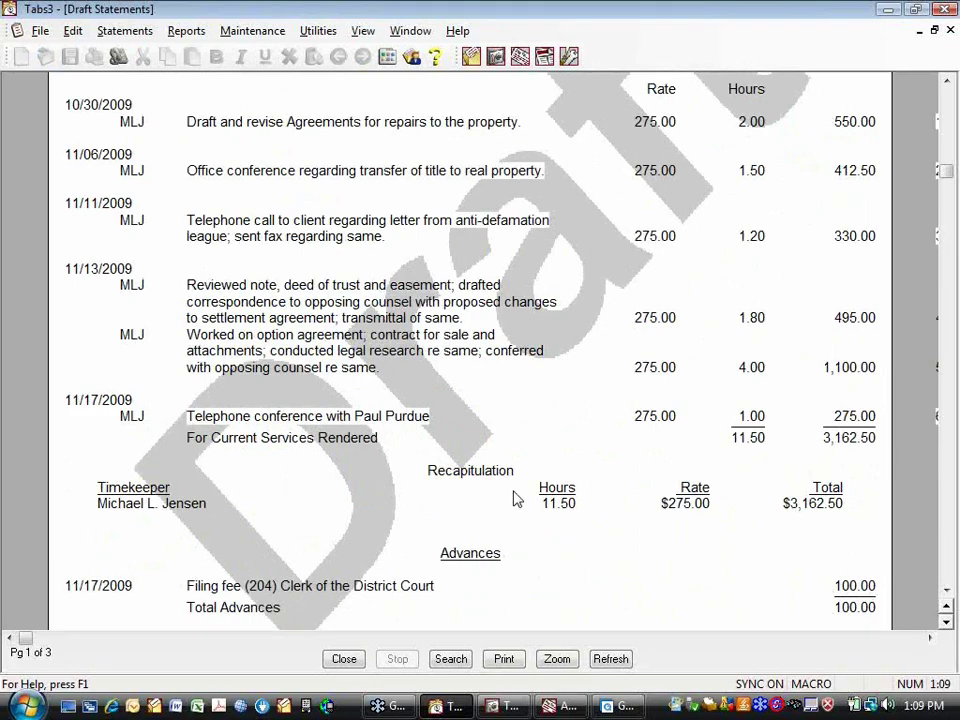
pyautogui.scroll(-13, 512, 497)
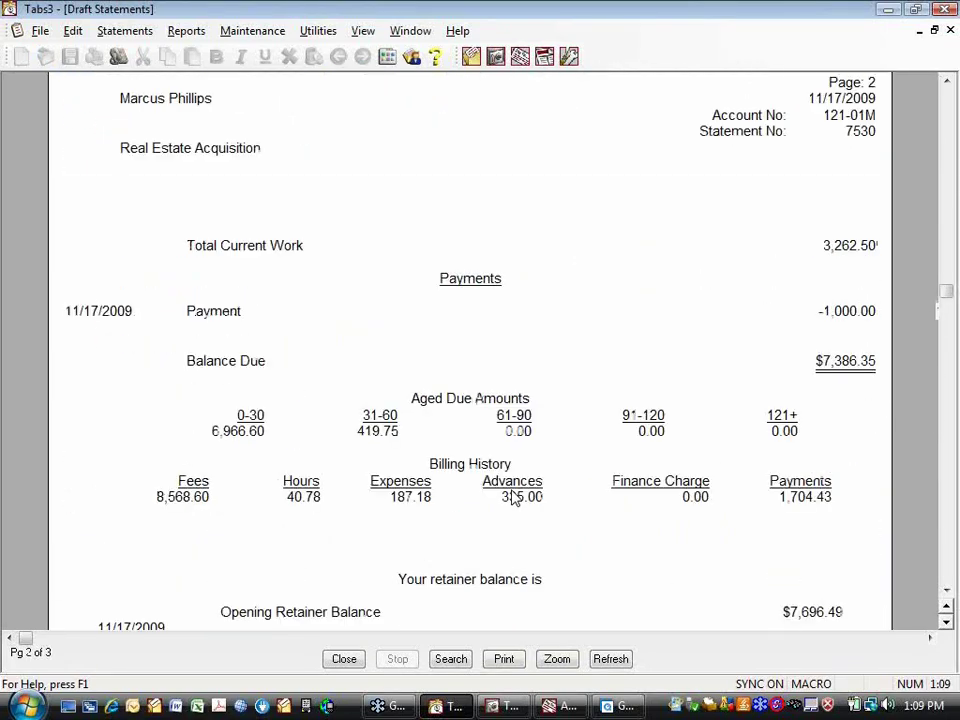
pyautogui.scroll(-9, 512, 497)
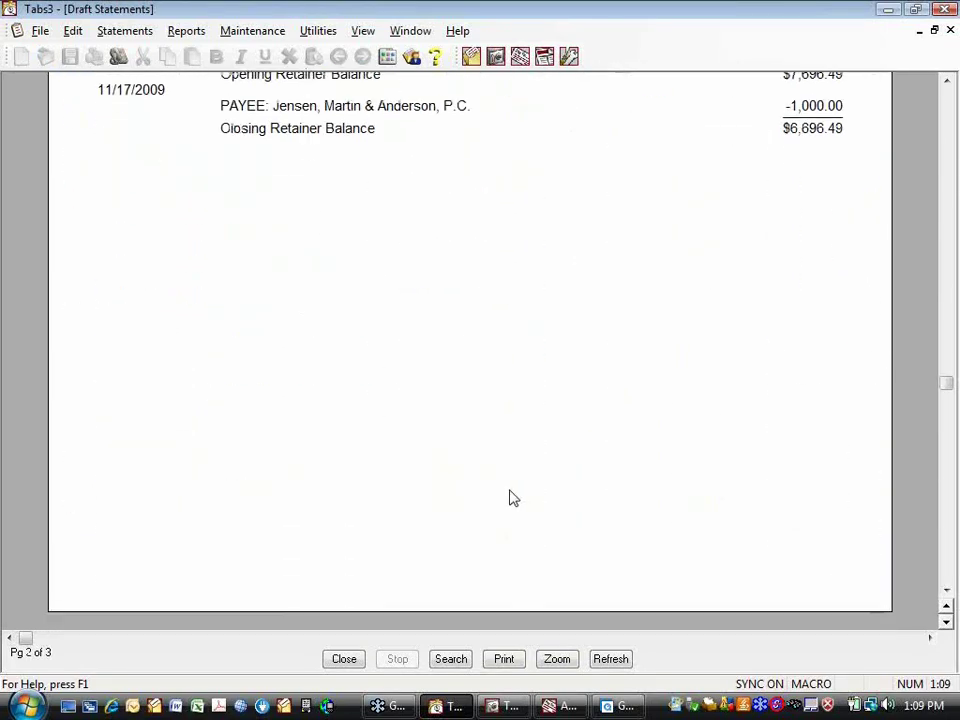
pyautogui.scroll(-2, 512, 497)
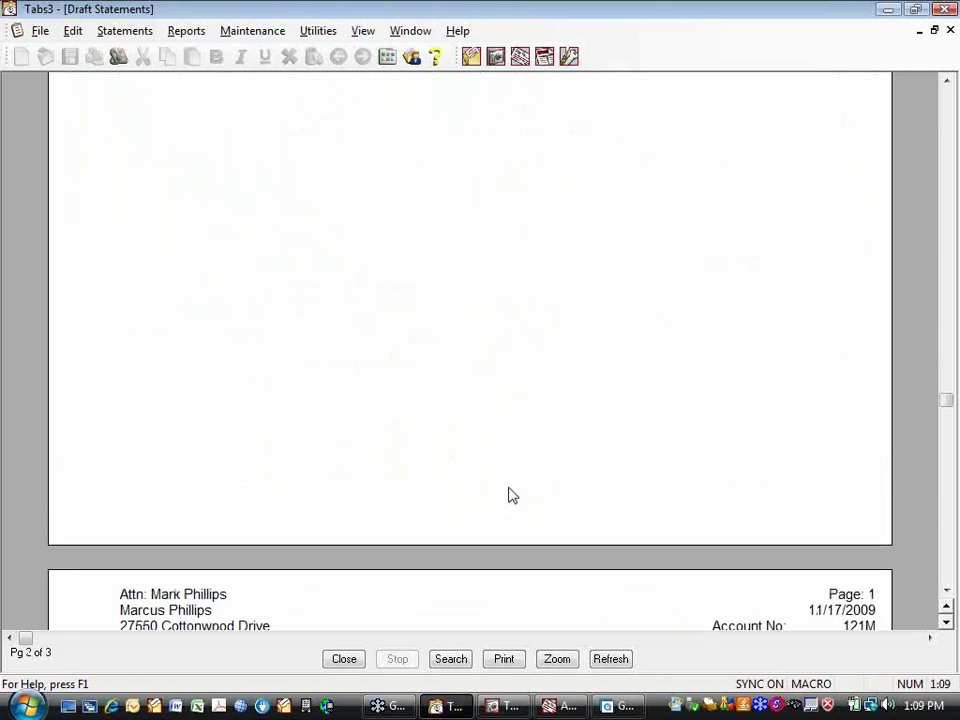
pyautogui.scroll(12, 512, 497)
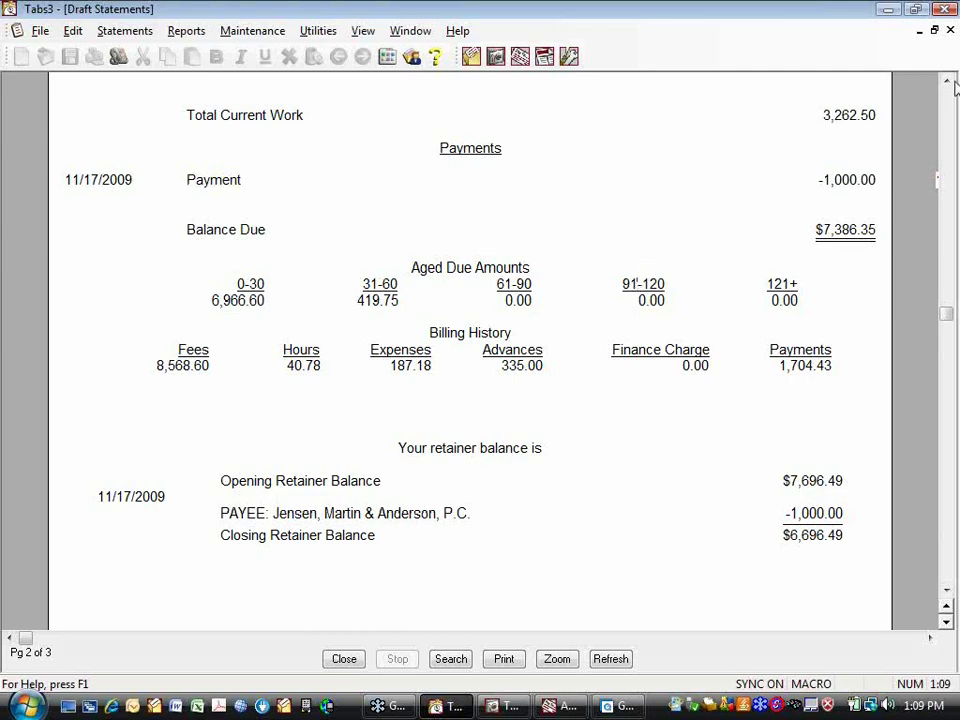
pyautogui.click(950, 30)
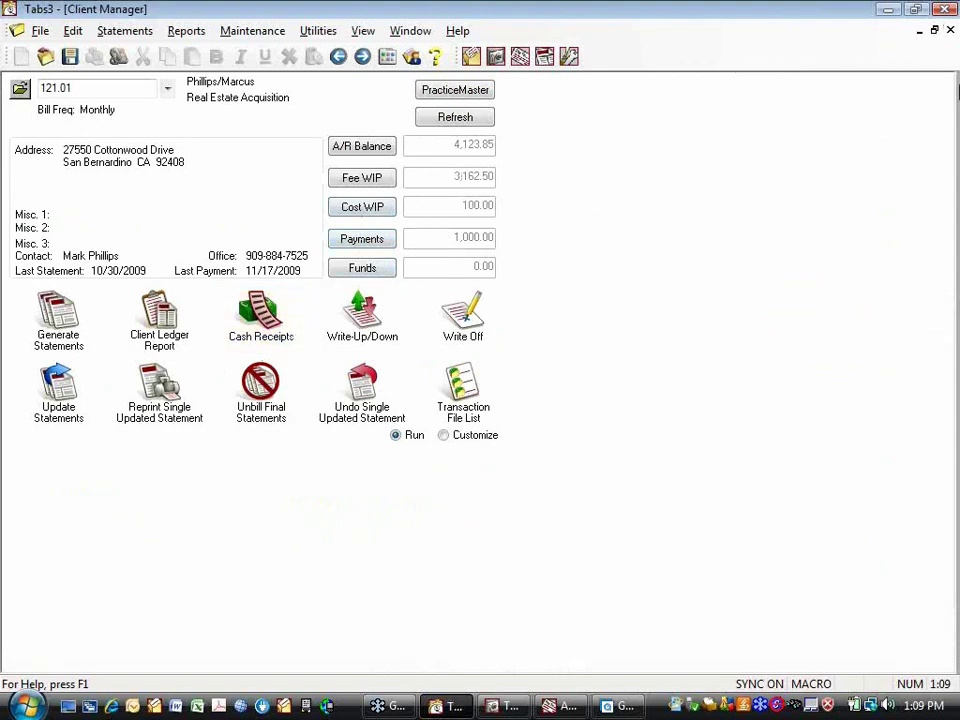
pyautogui.click(950, 30)
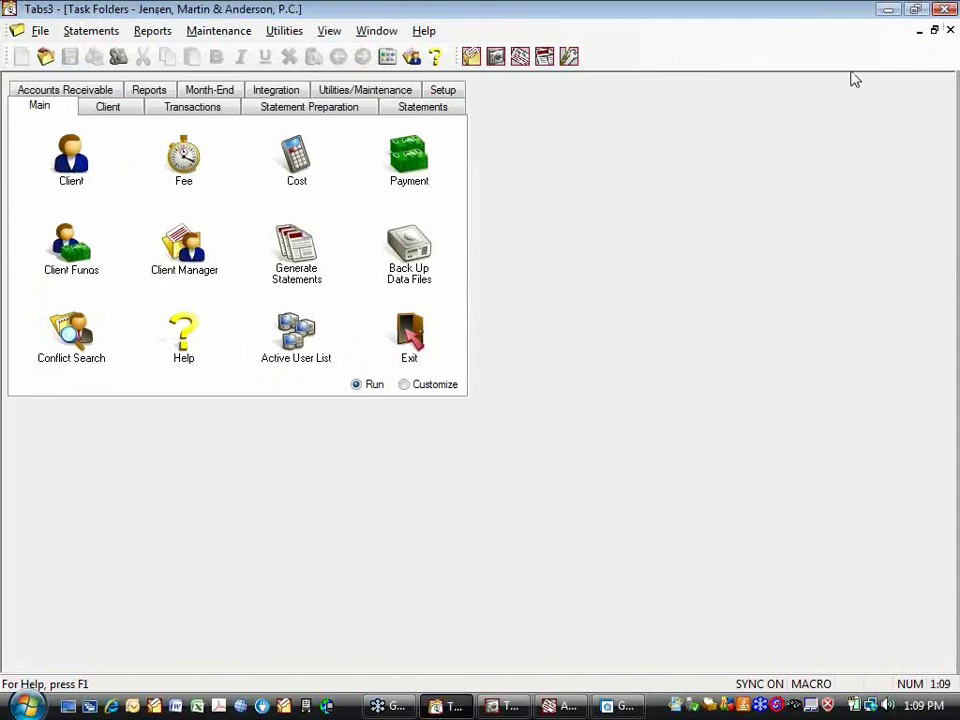
# Step: Open the client's Statement Options, examine the Trust Integration choices, and close the client record
pyautogui.click(81, 174)
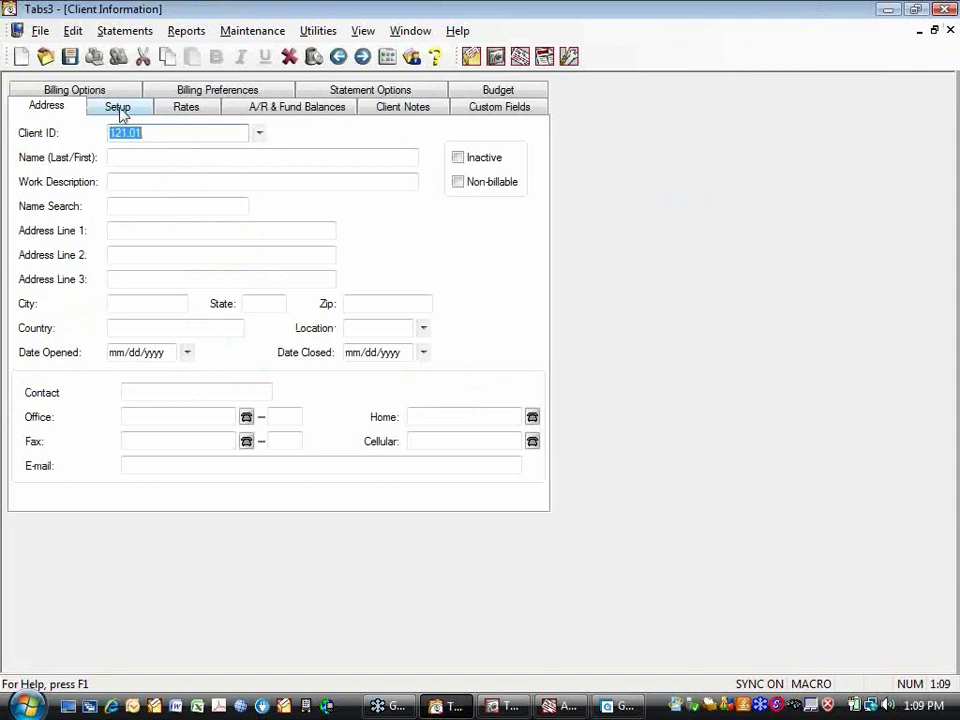
pyautogui.click(337, 91)
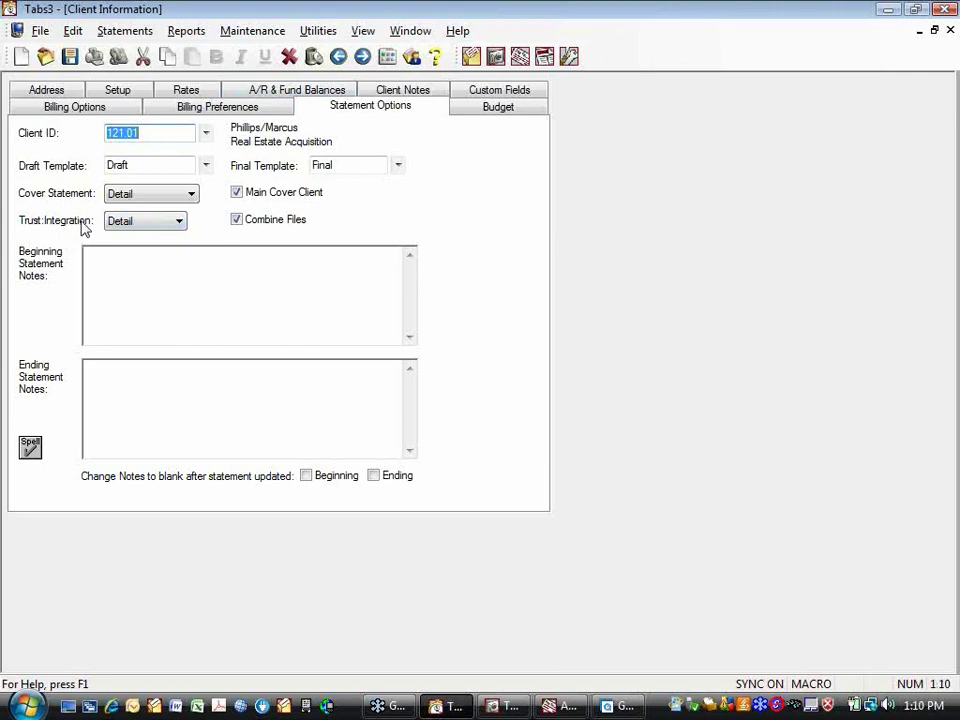
pyautogui.click(179, 223)
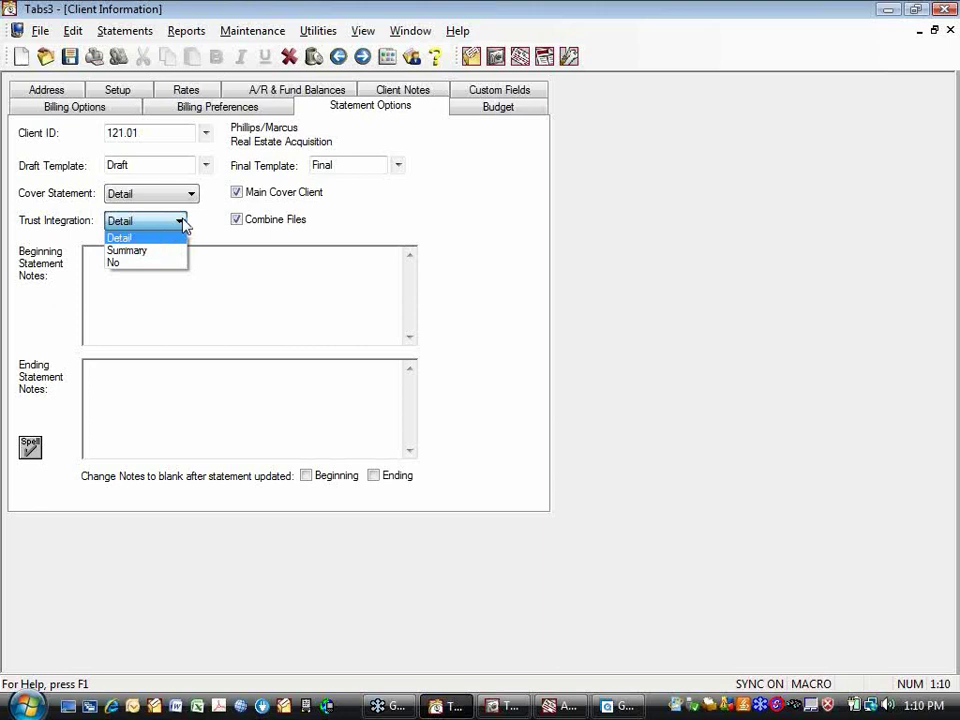
pyautogui.click(178, 224)
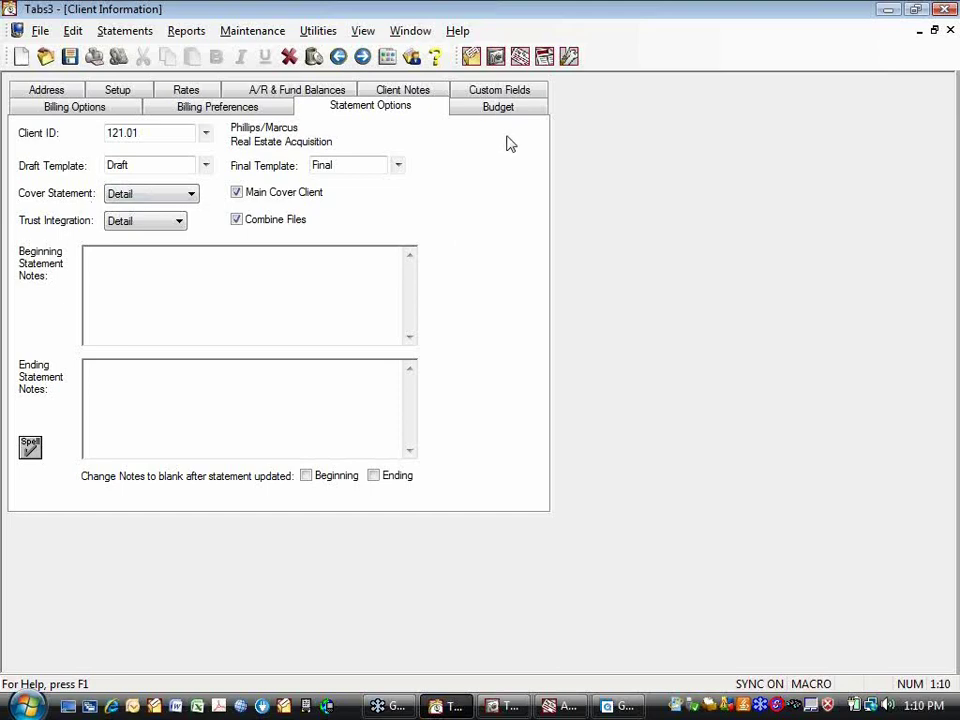
pyautogui.click(949, 30)
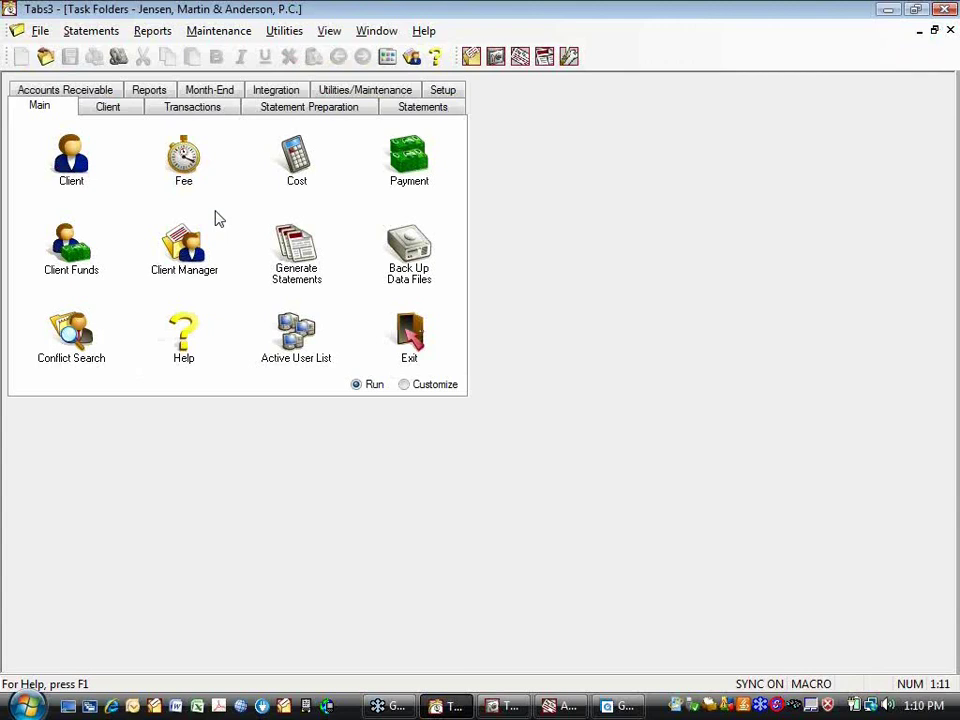
# Step: Open Payment Entry for the Real Estate Acquisition client to examine the recorded payment, and close it
pyautogui.click(412, 165)
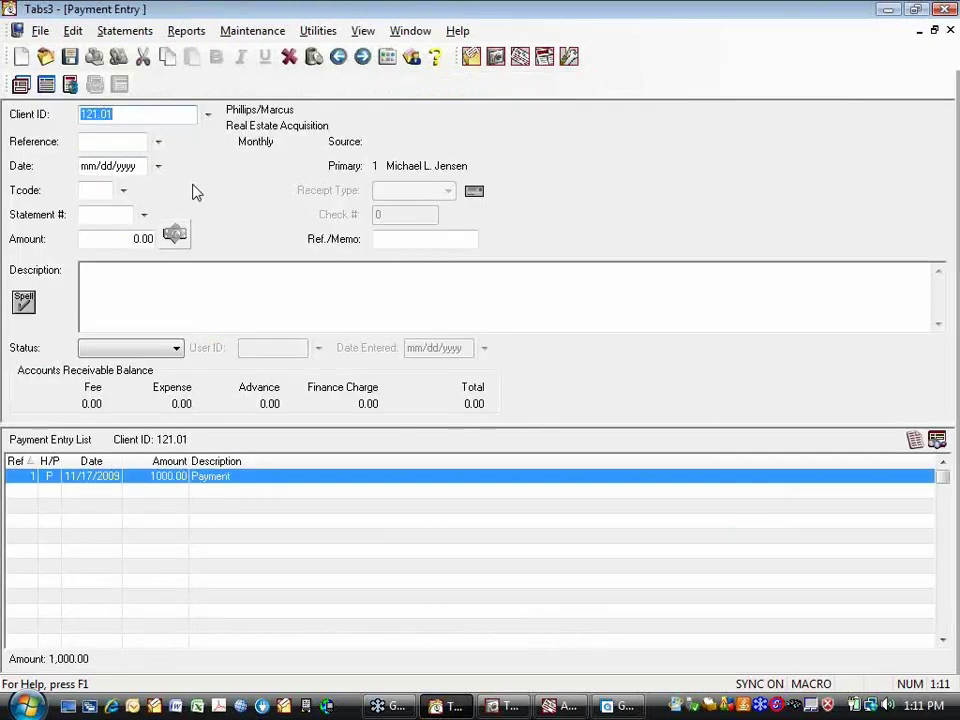
pyautogui.click(950, 30)
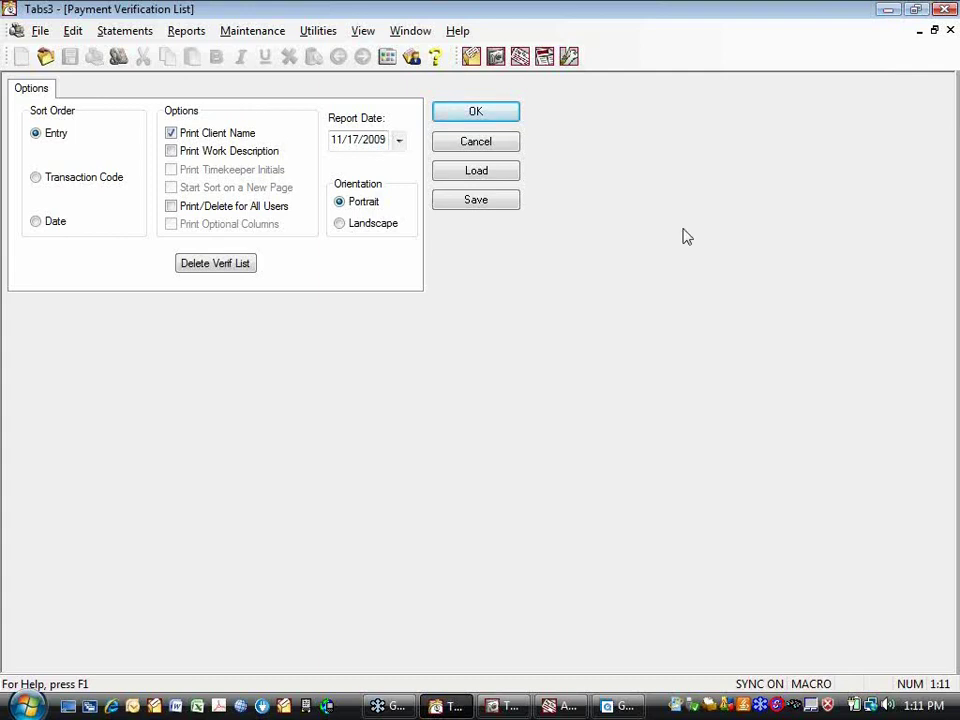
# Step: Switch to APS and start a new invoice/manual check record for the vendor Luigi's Gastrointestinal Delight
pyautogui.click(560, 706)
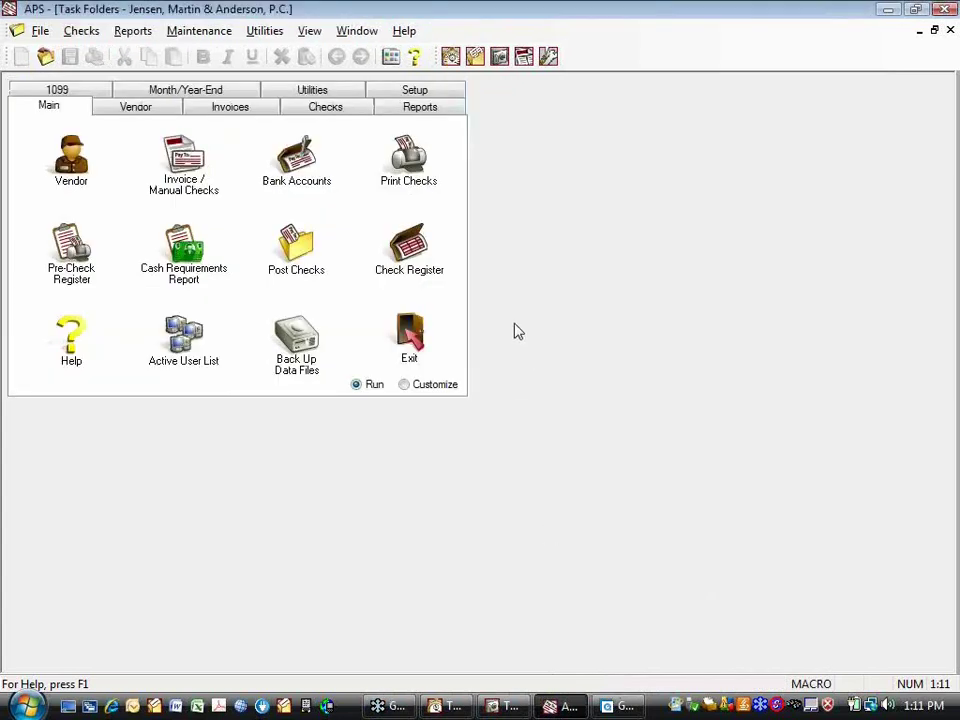
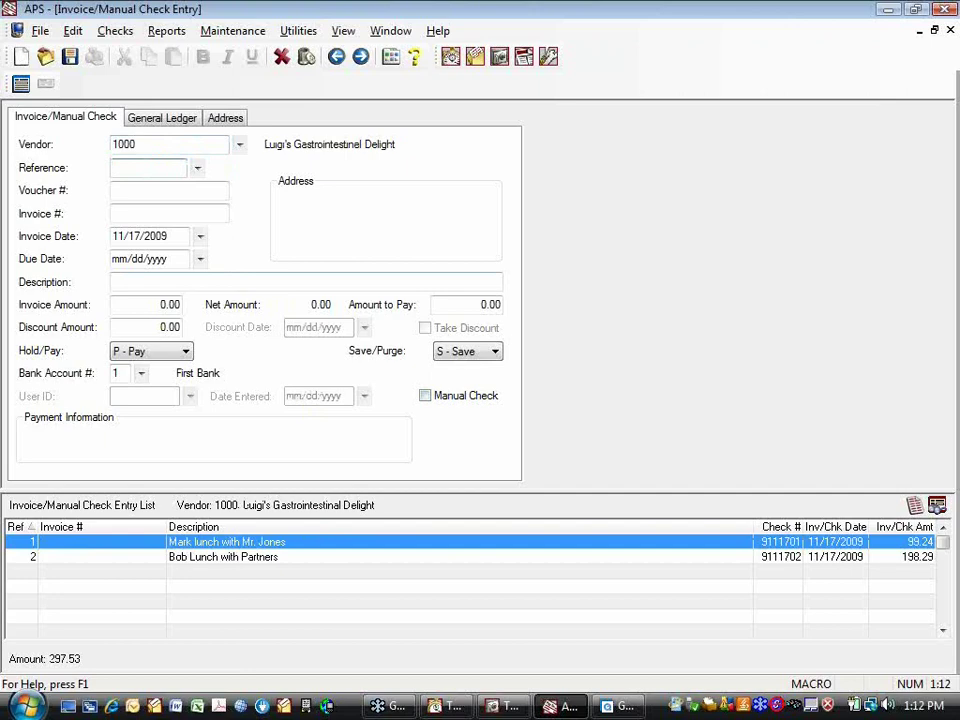
pyautogui.press('Tab')
pyautogui.press('Tab')
pyautogui.press('Tab')
pyautogui.press('Tab')
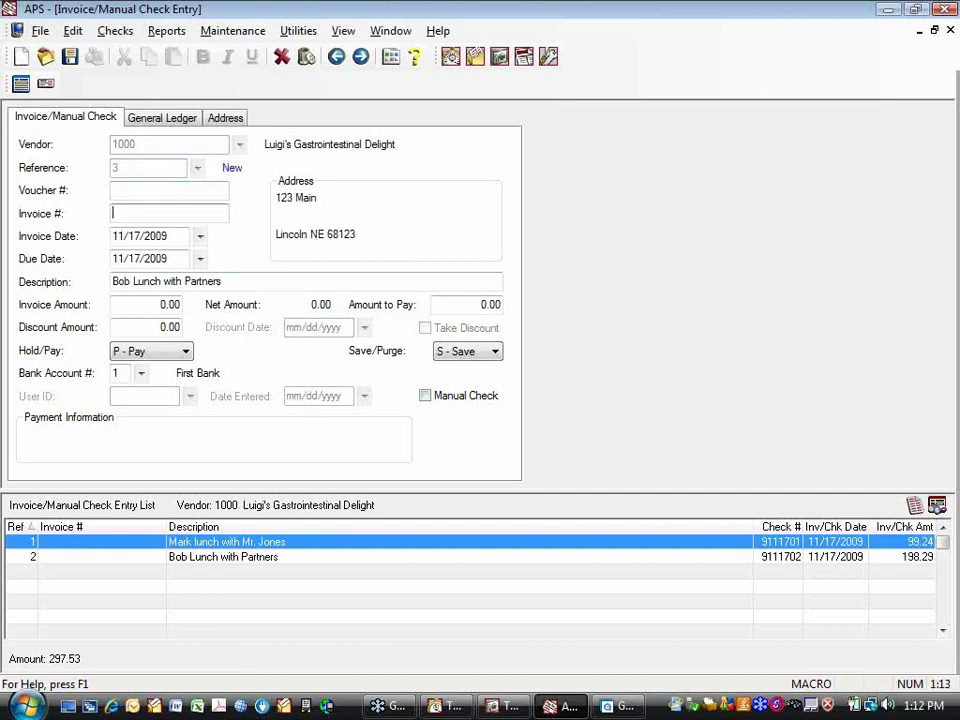
pyautogui.press('Tab')
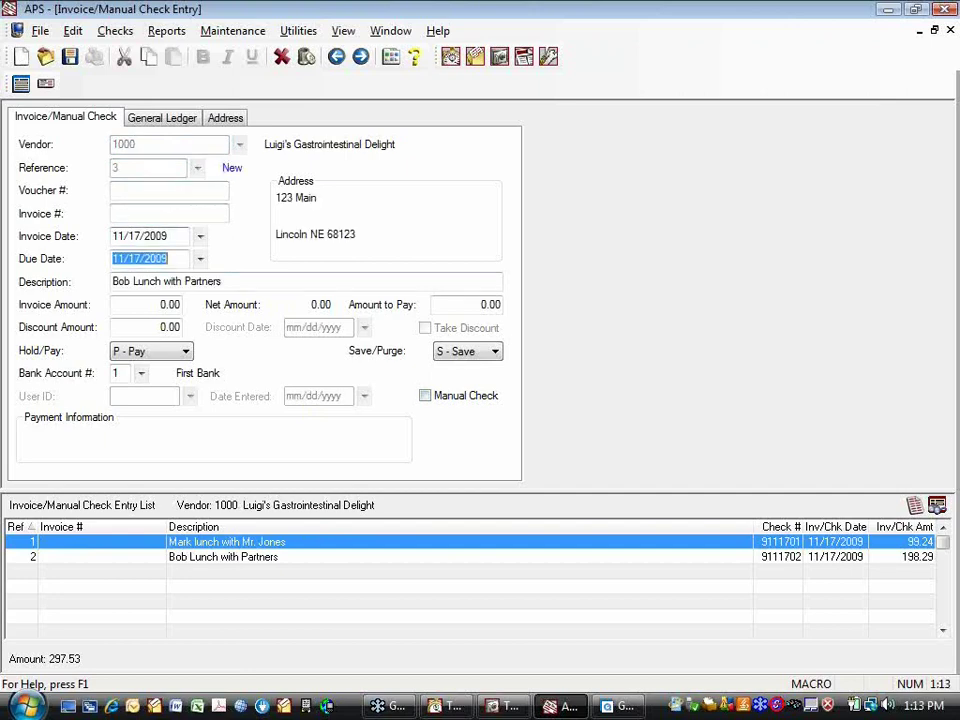
# Step: Set the new record's invoice date and due date to 11/13/2009
pyautogui.hotkey('shift', 'Tab')
pyautogui.press('-')
pyautogui.press('-')
pyautogui.press('-')
pyautogui.press('-')
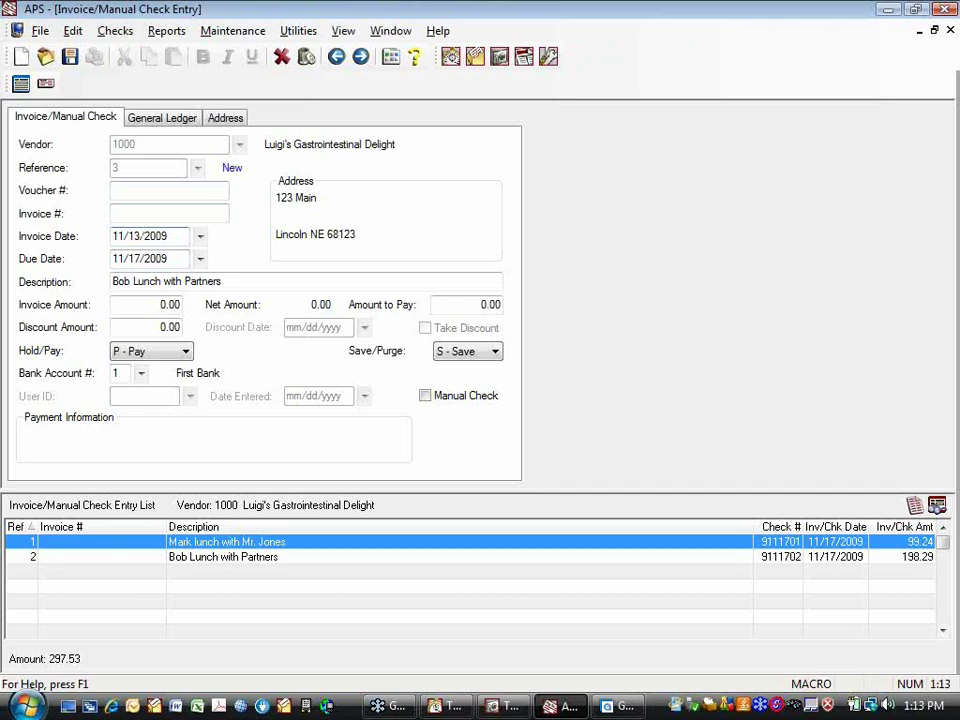
pyautogui.press('Tab')
pyautogui.press('Tab')
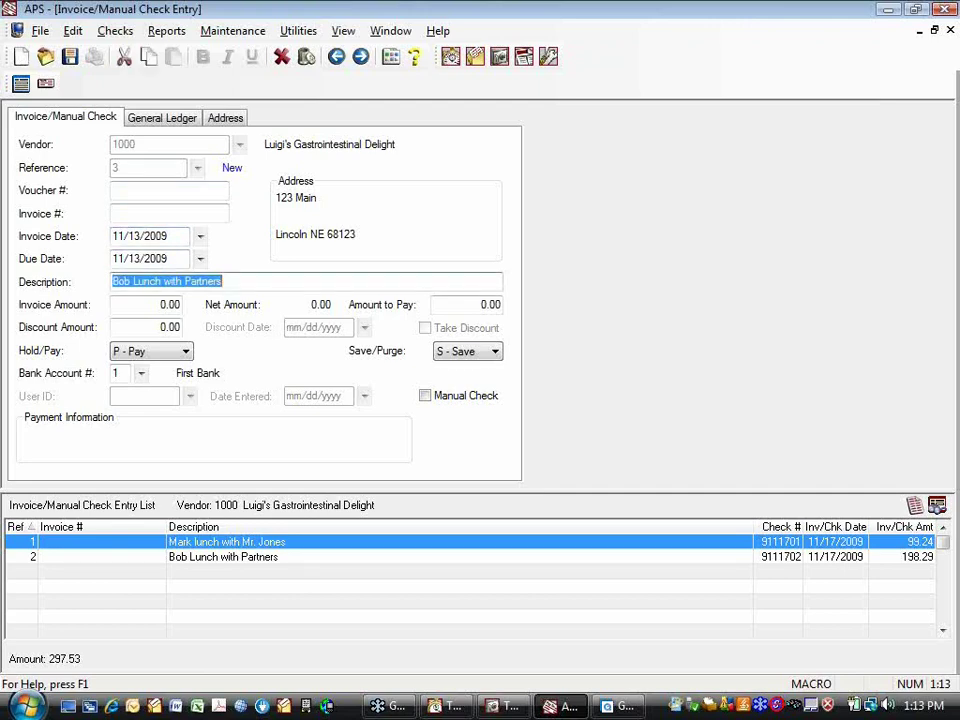
pyautogui.click(242, 281)
pyautogui.moveTo(242, 281); pyautogui.dragTo(6, 281)
pyautogui.click(222, 281)
pyautogui.doubleClick(251, 279)
pyautogui.click(253, 279)
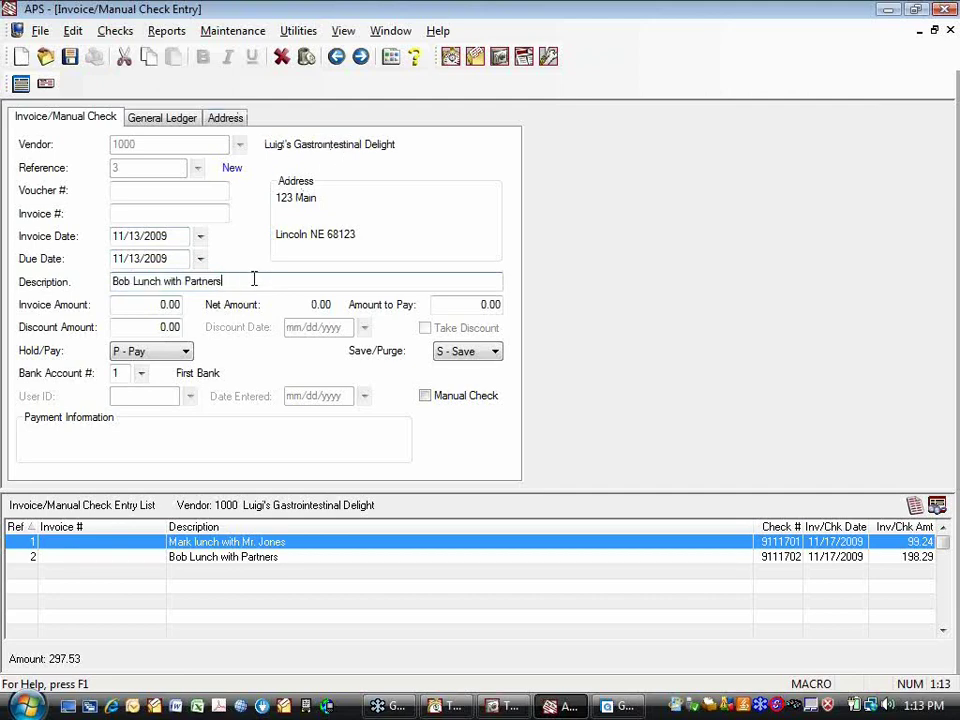
# Step: Set the invoice amount to 50.00 and mark the record as a manual check
pyautogui.click(141, 304)
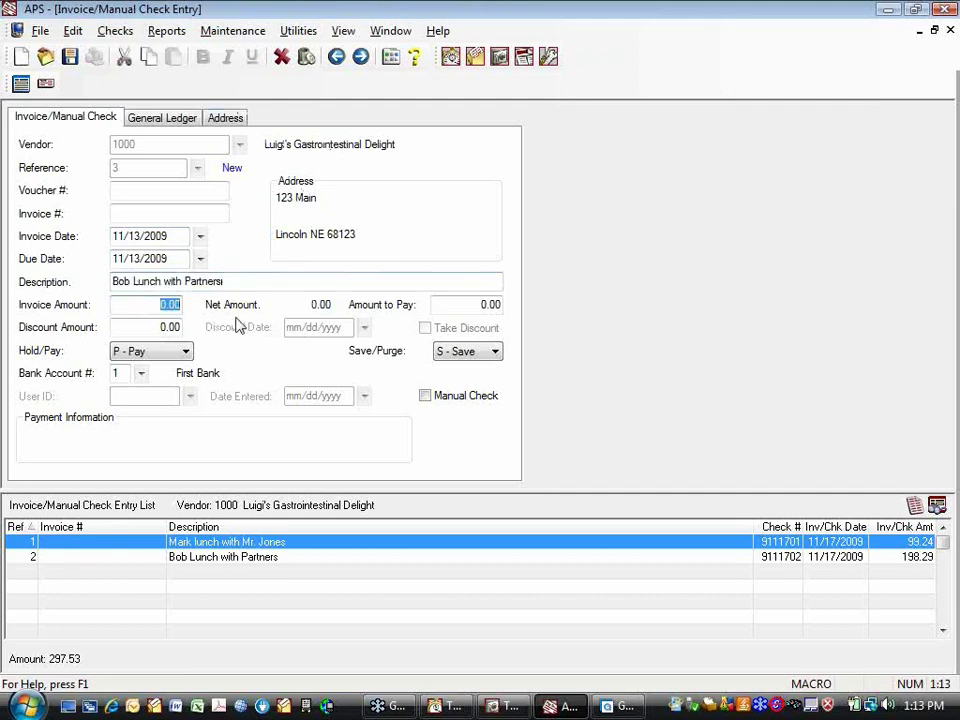
pyautogui.write('50')
pyautogui.press('Tab')
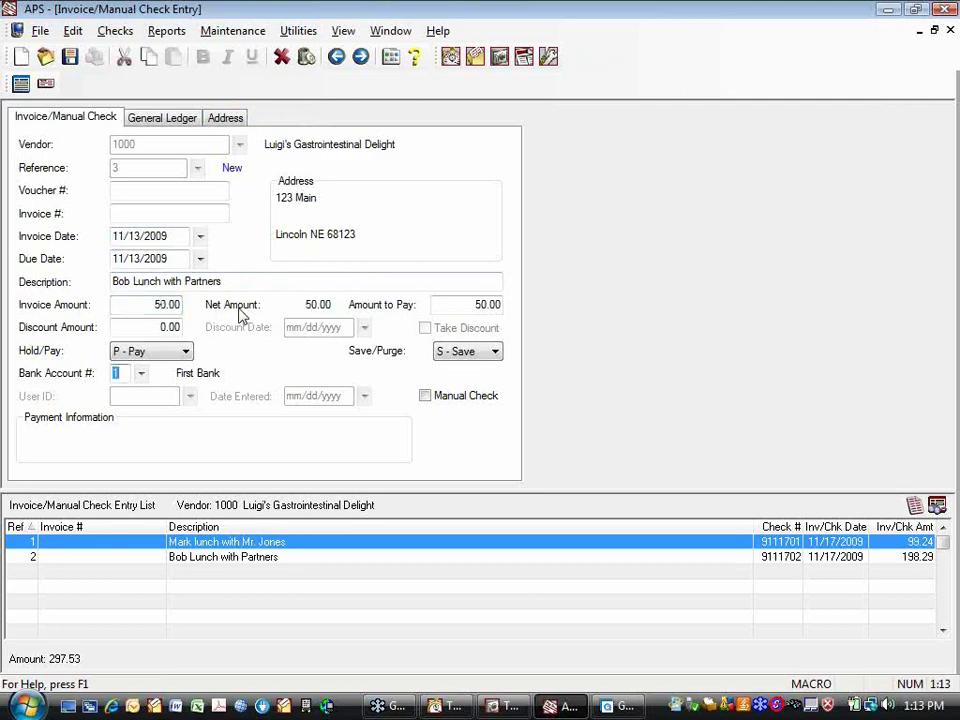
pyautogui.press('Tab')
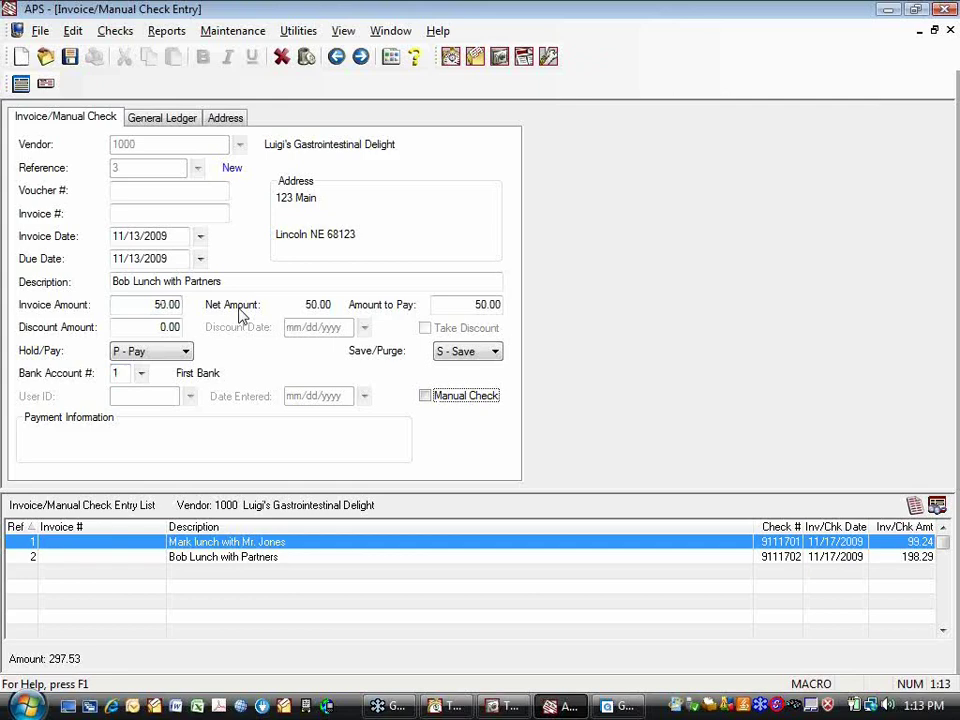
pyautogui.press('space')
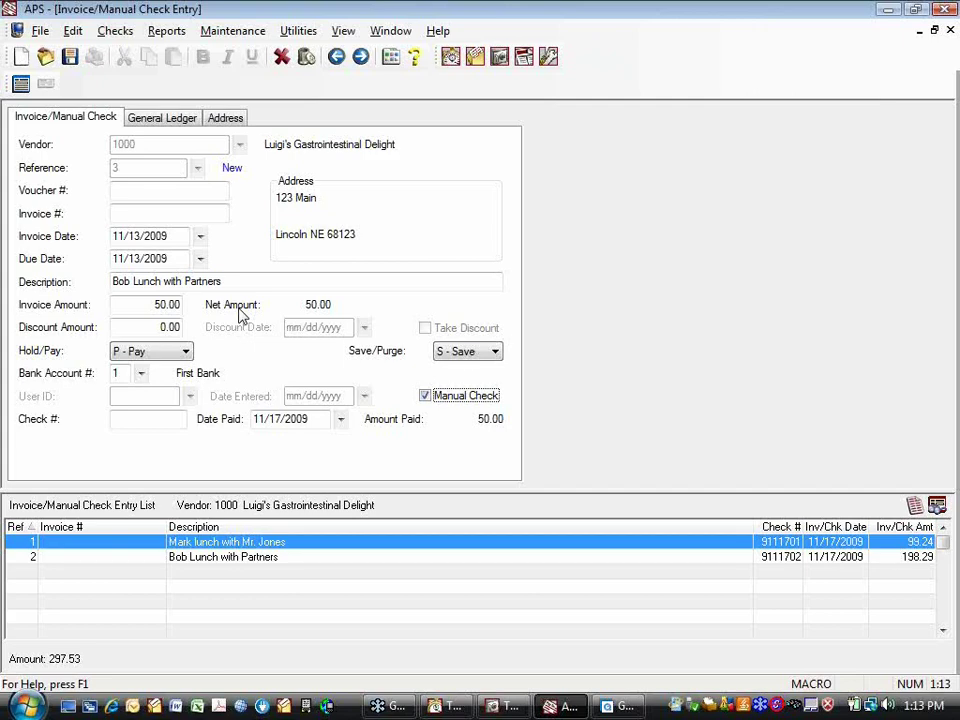
# Step: Enter 09102701 as the check number of the manual check
pyautogui.press('Tab')
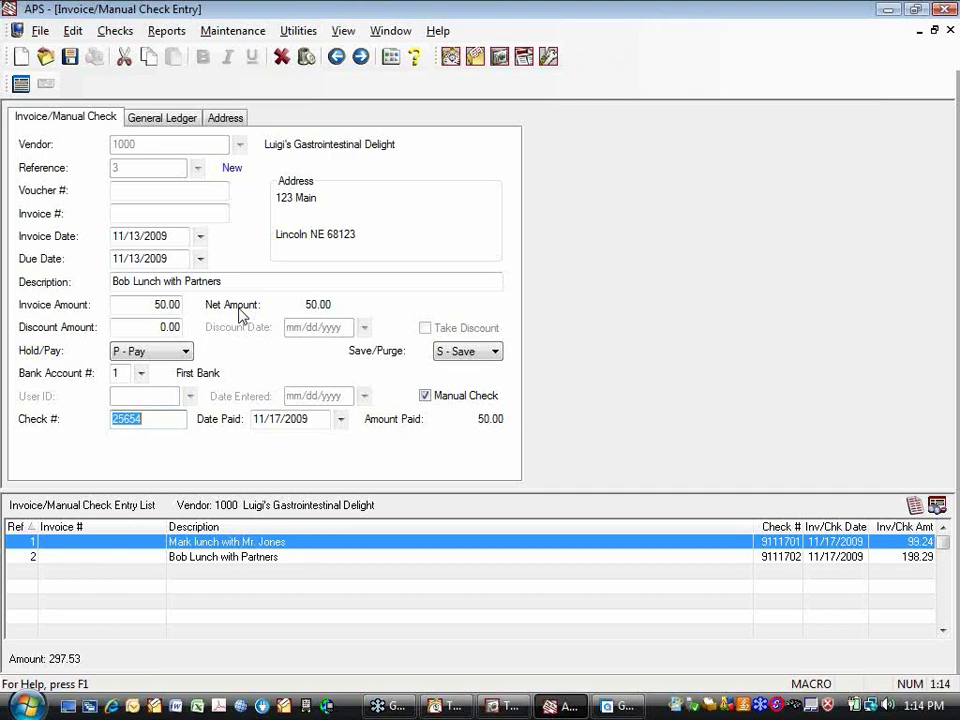
pyautogui.write('091')
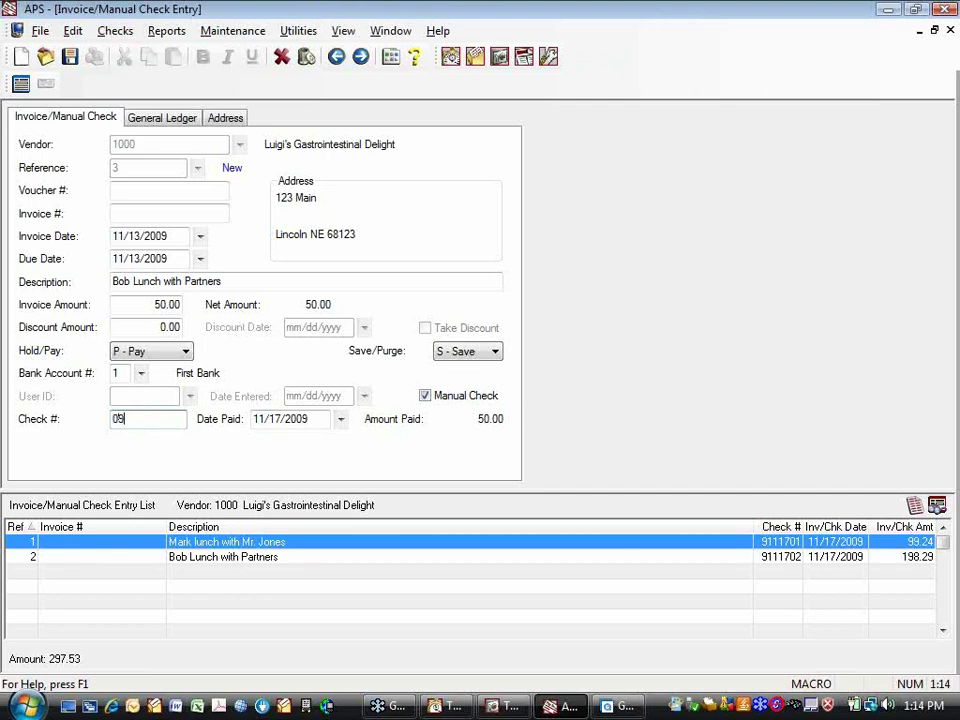
pyautogui.write('02701')
# Step: Examine the year, date and sequence digits that make up the manual check's number
pyautogui.keyDown('shift'); pyautogui.click(126, 421); pyautogui.keyUp('shift')
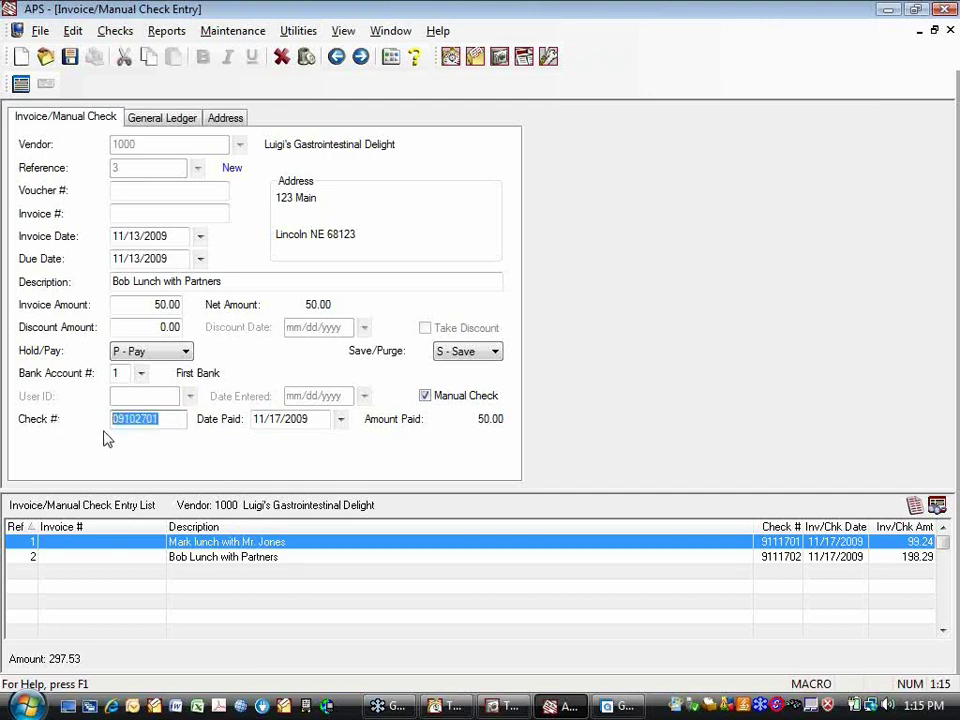
pyautogui.doubleClick(146, 416)
pyautogui.click(178, 420)
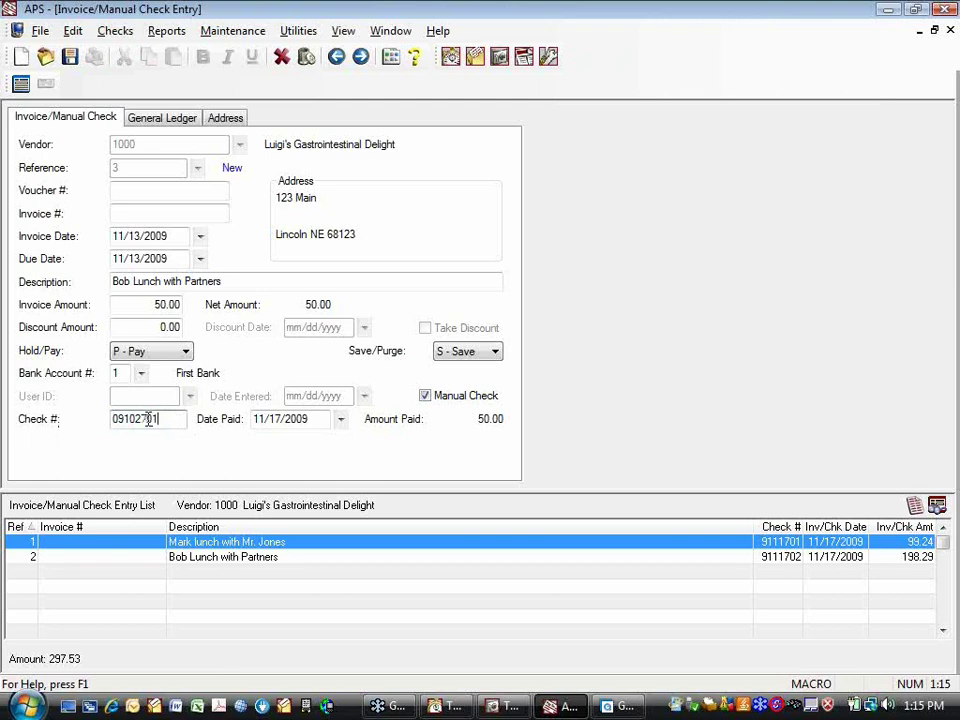
pyautogui.moveTo(157, 420); pyautogui.dragTo(143, 420)
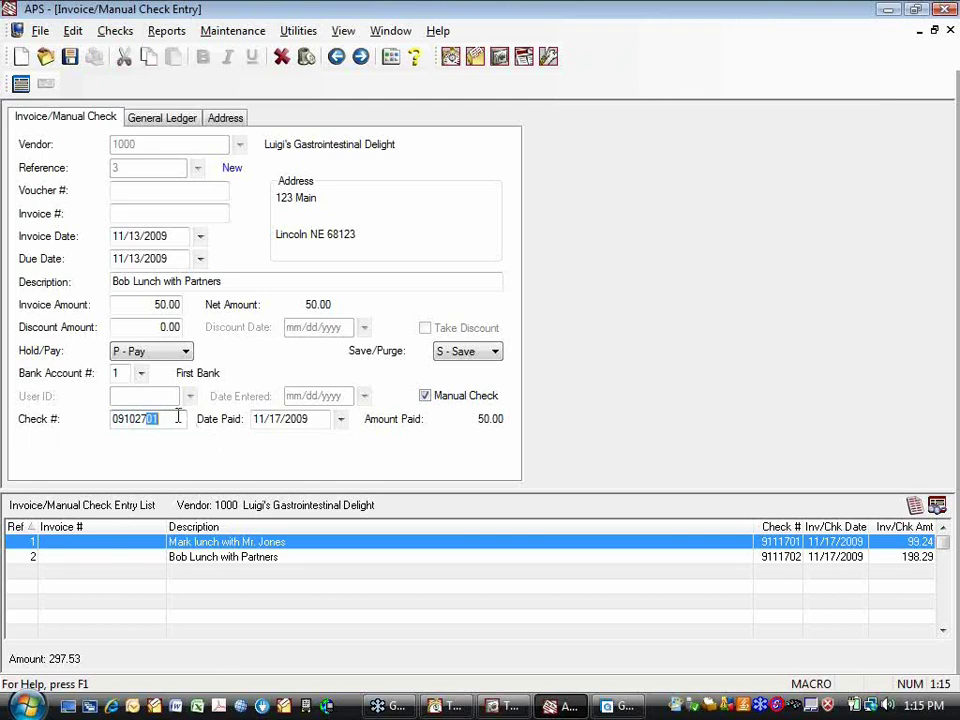
pyautogui.doubleClick(146, 418)
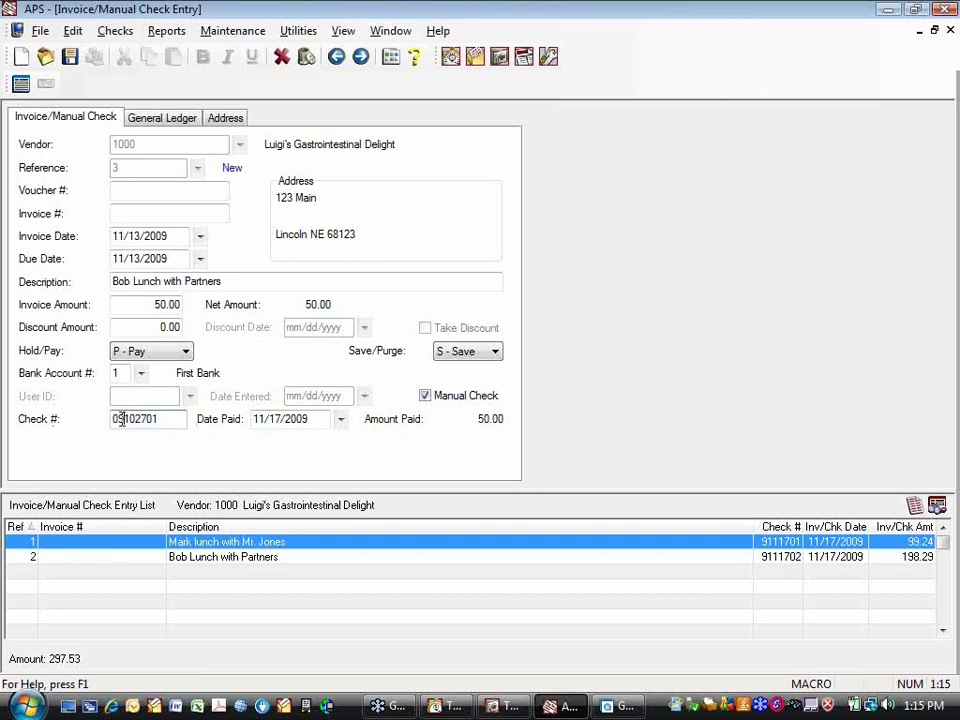
pyautogui.moveTo(122, 418); pyautogui.dragTo(103, 426)
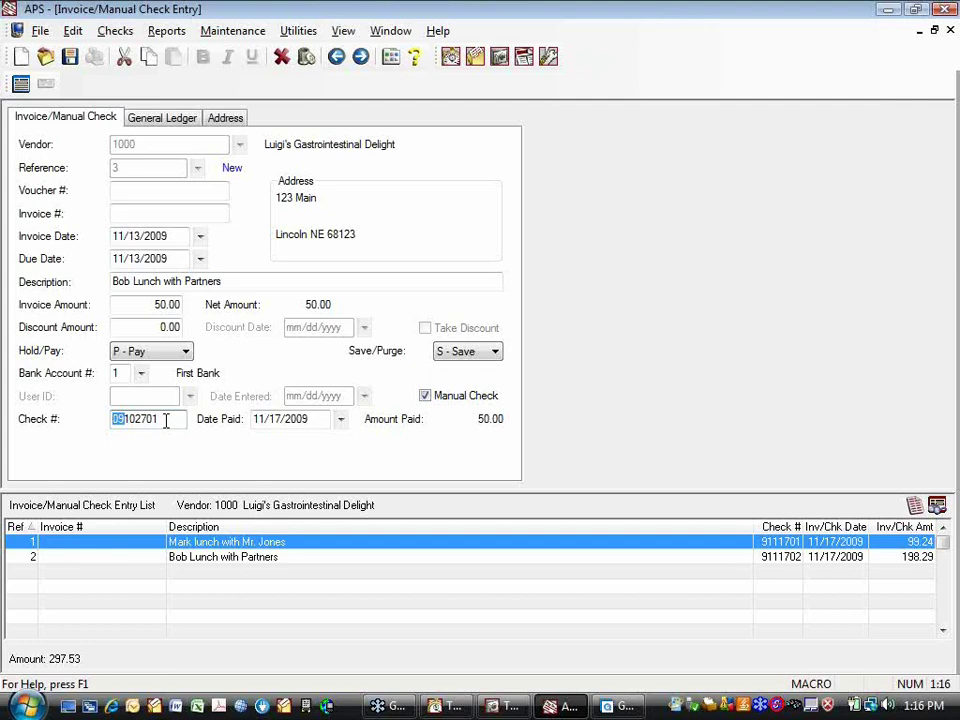
pyautogui.moveTo(166, 420); pyautogui.dragTo(39, 426)
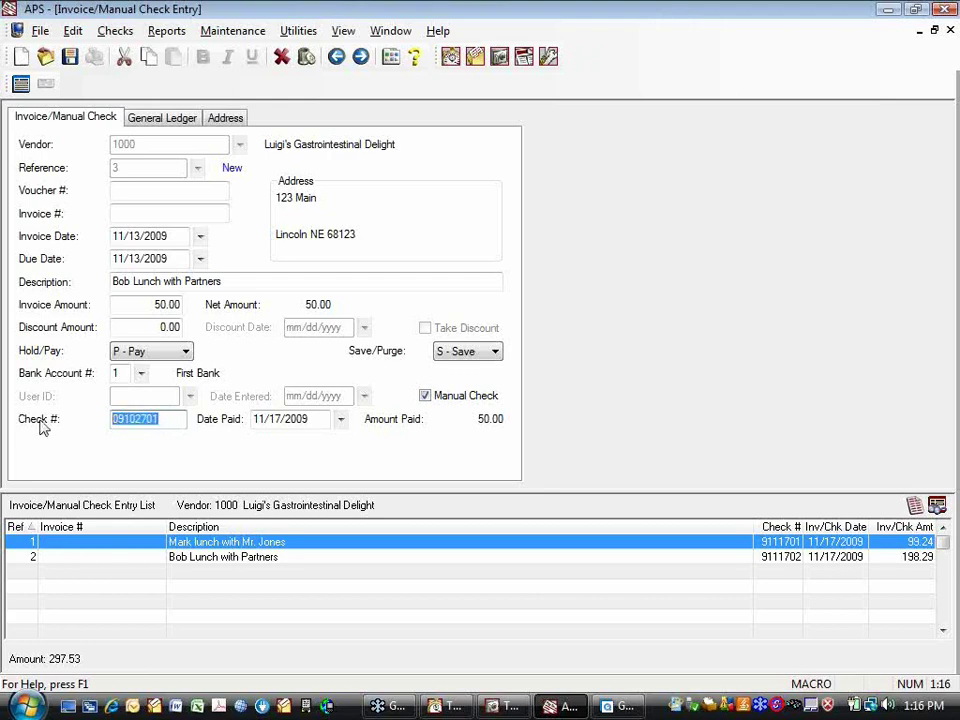
pyautogui.click(171, 418)
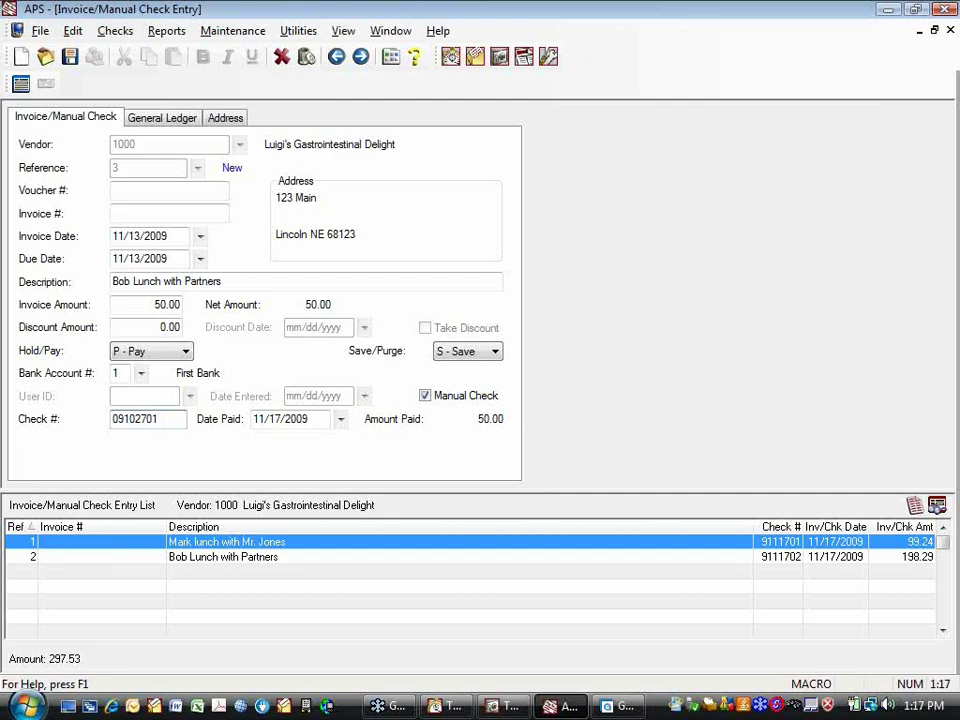
# Step: Set the date paid to 11/13/2009, save the manual check, and return from Cost Entry to Invoice/Manual Check Entry
pyautogui.press('Tab')
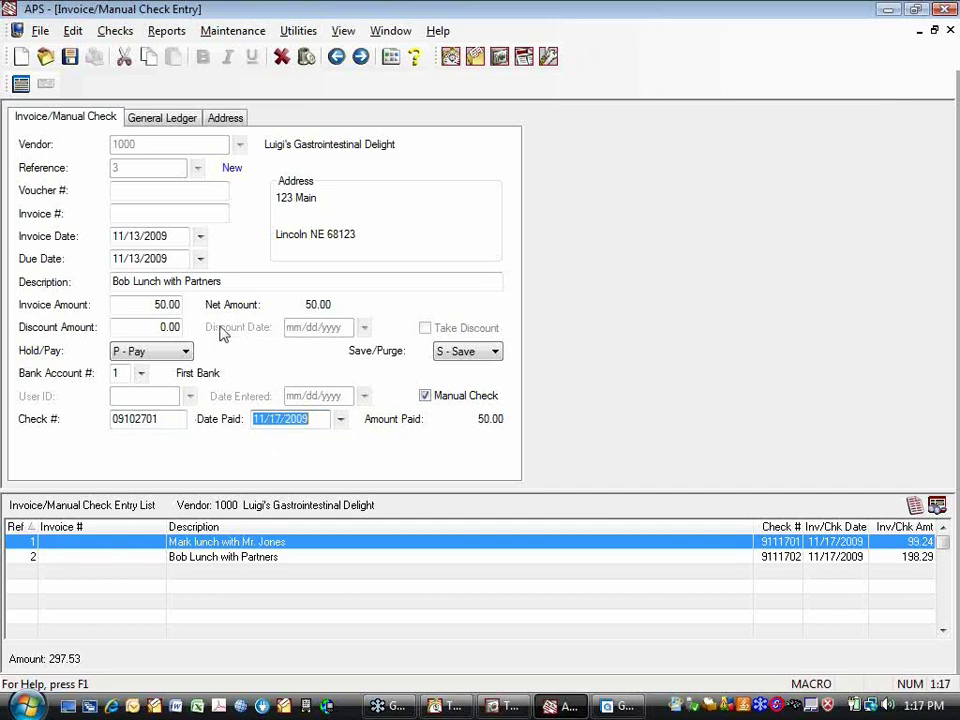
pyautogui.write('11/13/2009')
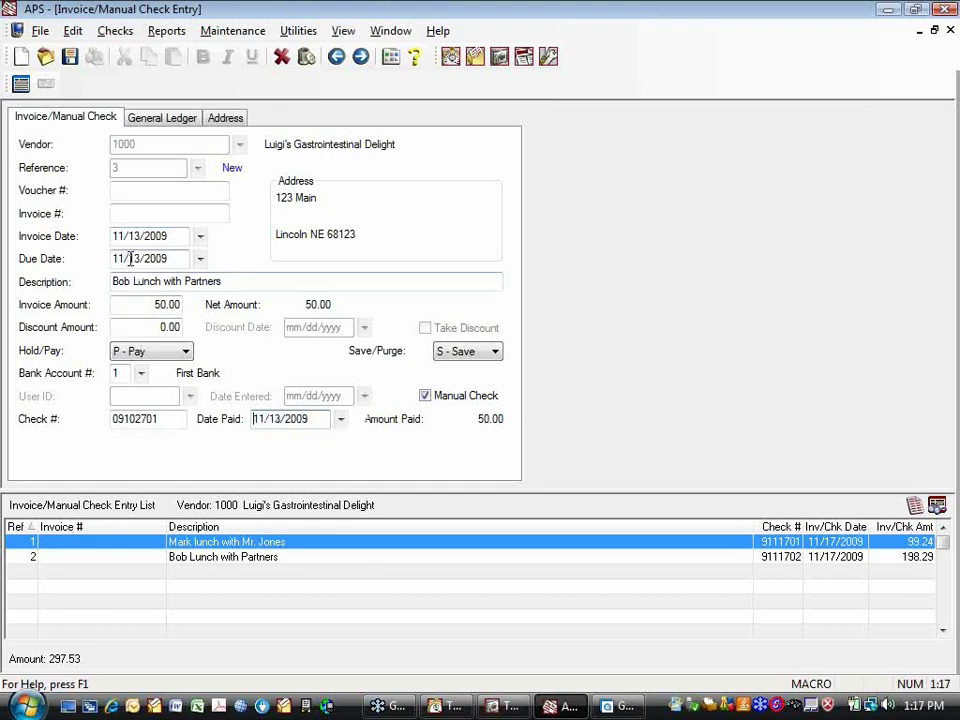
pyautogui.press('Home')
pyautogui.press('Tab')
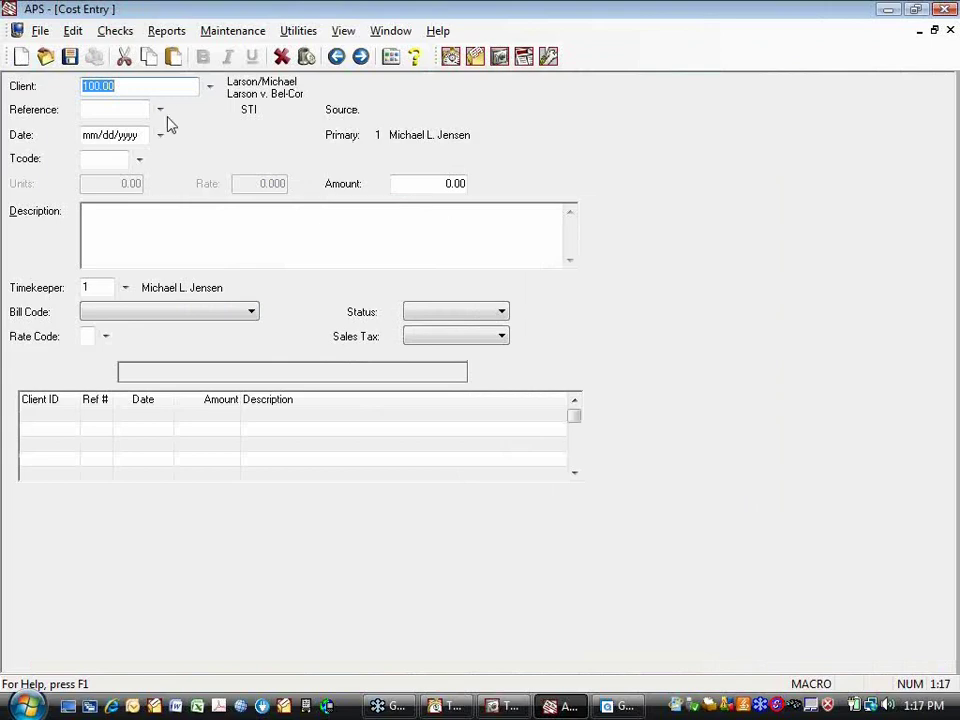
pyautogui.hotkey('ctrl', 'F6')
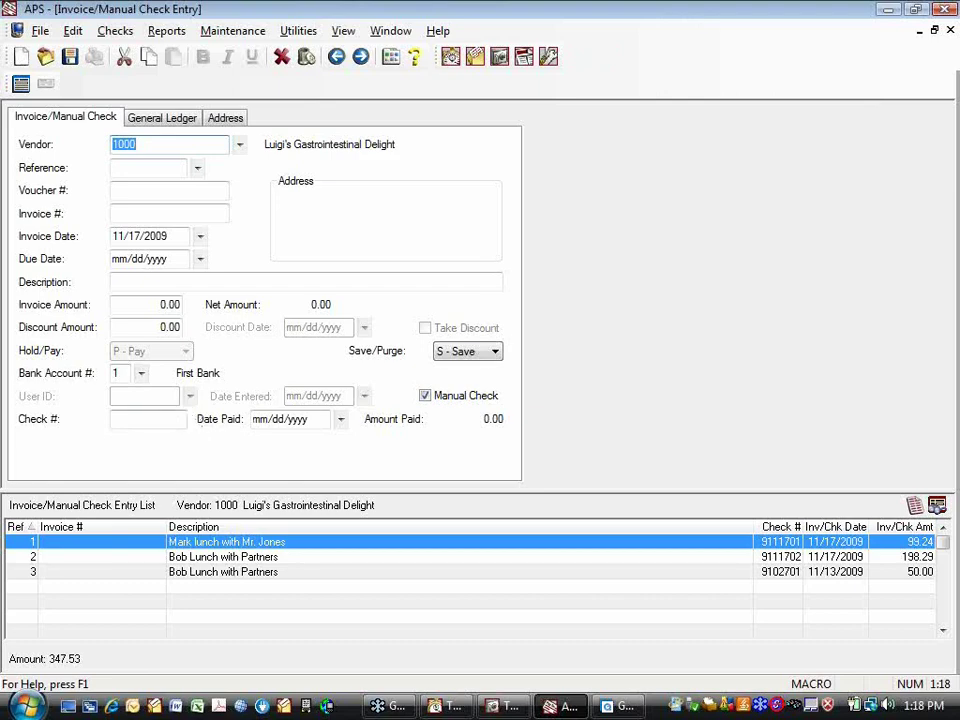
# Step: Close Invoice/Manual Check Entry without saving the additional record for the same vendor, and delete the invoice verification list
pyautogui.click(165, 424)
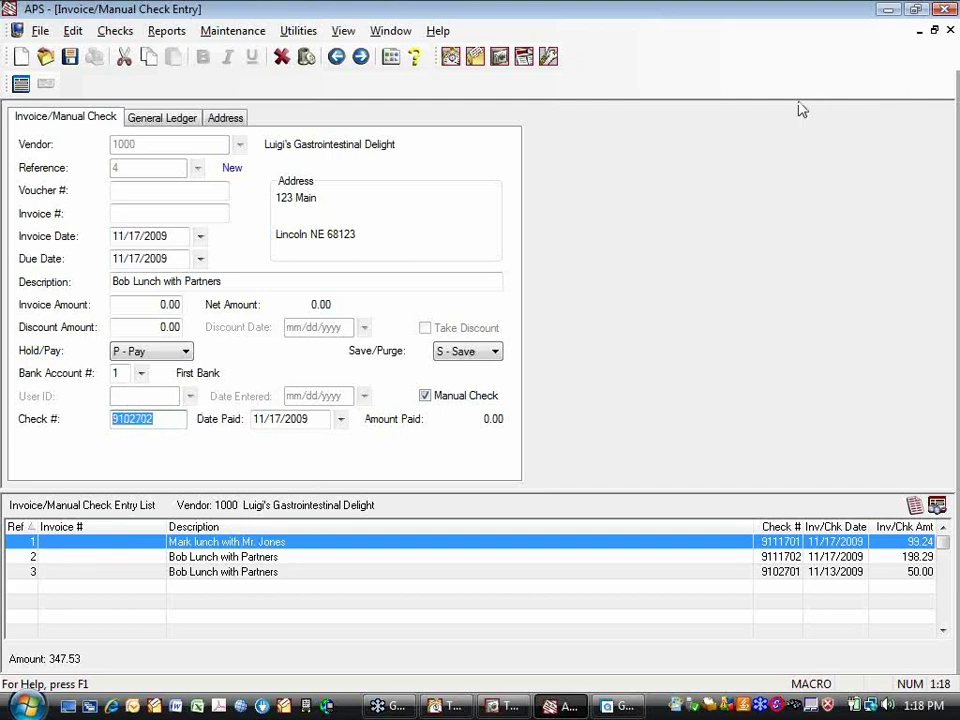
pyautogui.click(950, 30)
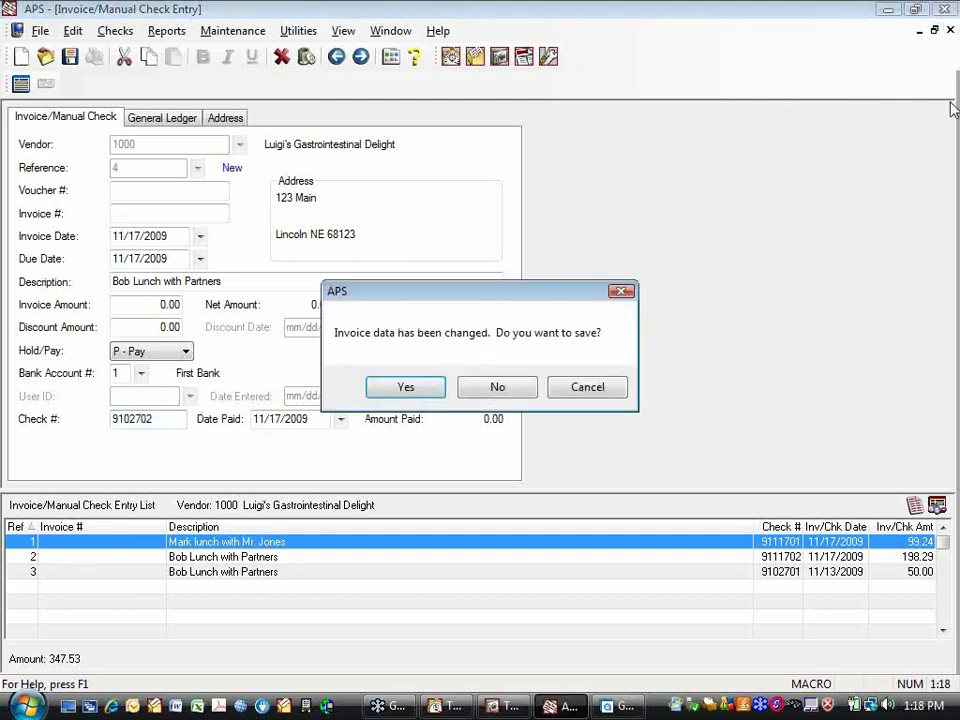
pyautogui.click(527, 389)
pyautogui.click(262, 169)
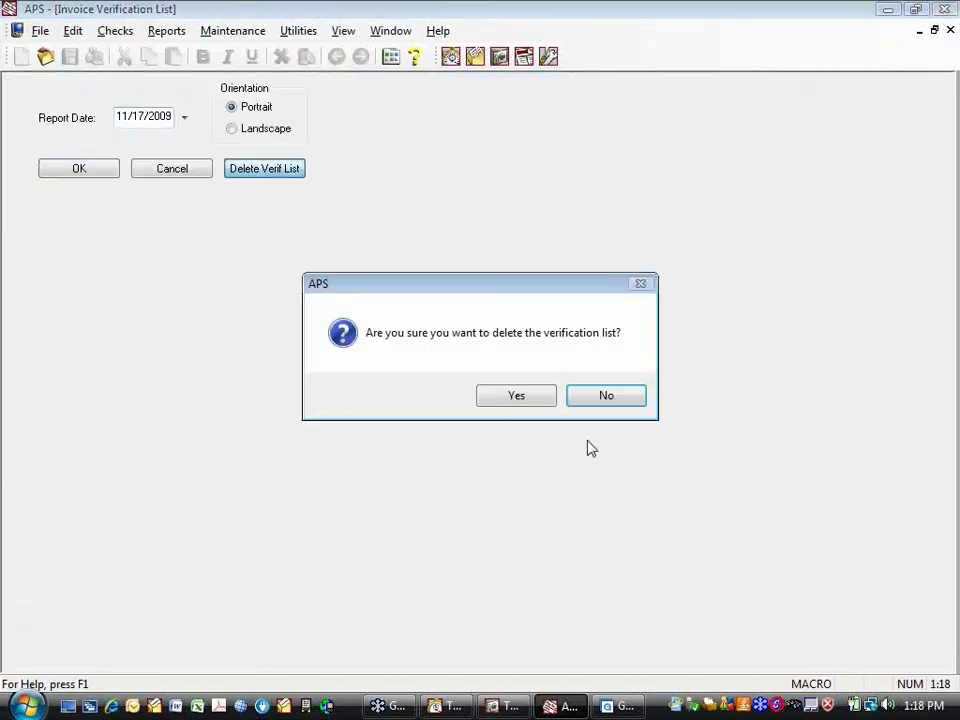
pyautogui.click(514, 396)
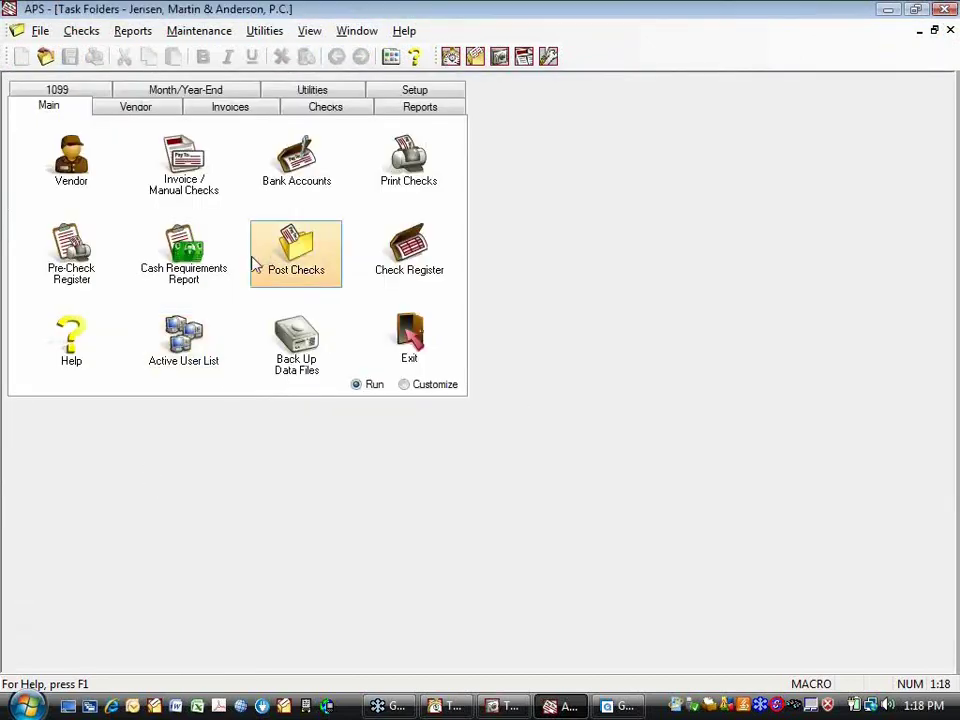